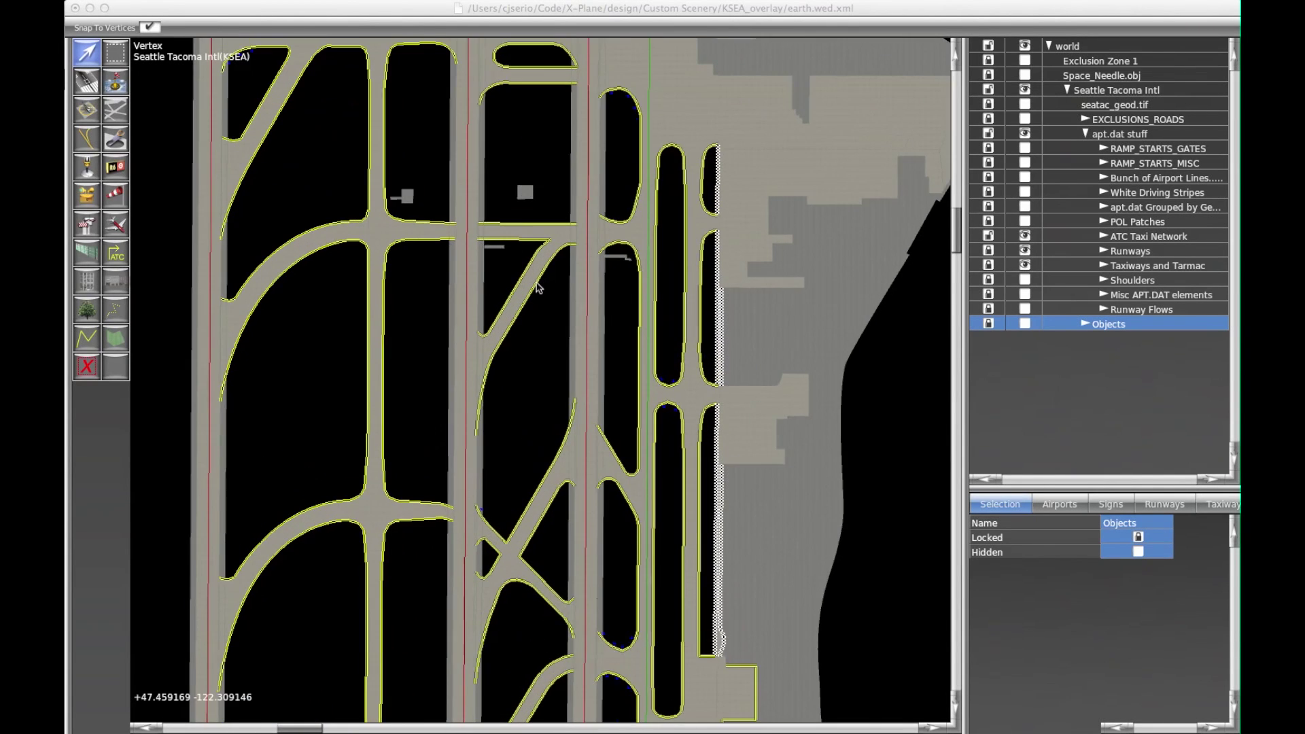
scroll(568, 284, up, 2)
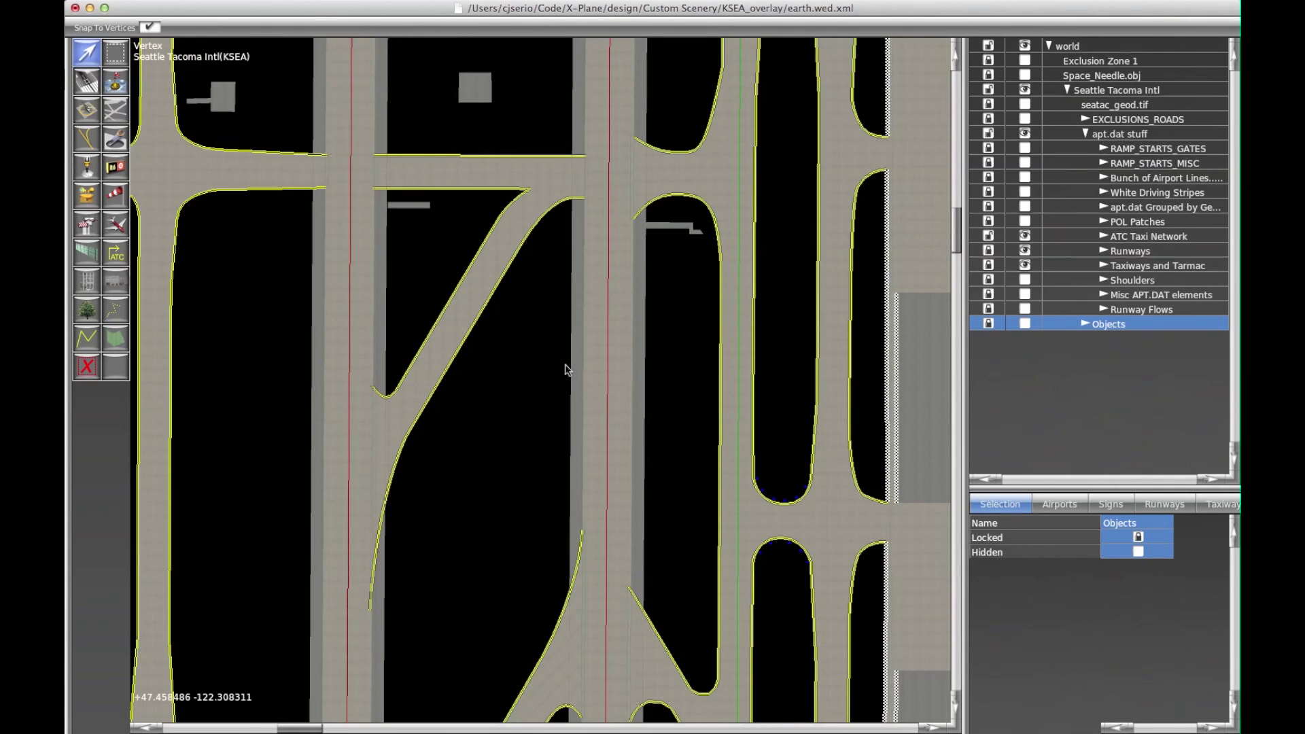
Frame the taxiway crossing, expand ATC Taxi Network, inspect 16C/34C_stop, and pick the Taxi Routes tool
right_drag(568, 370, 470, 503)
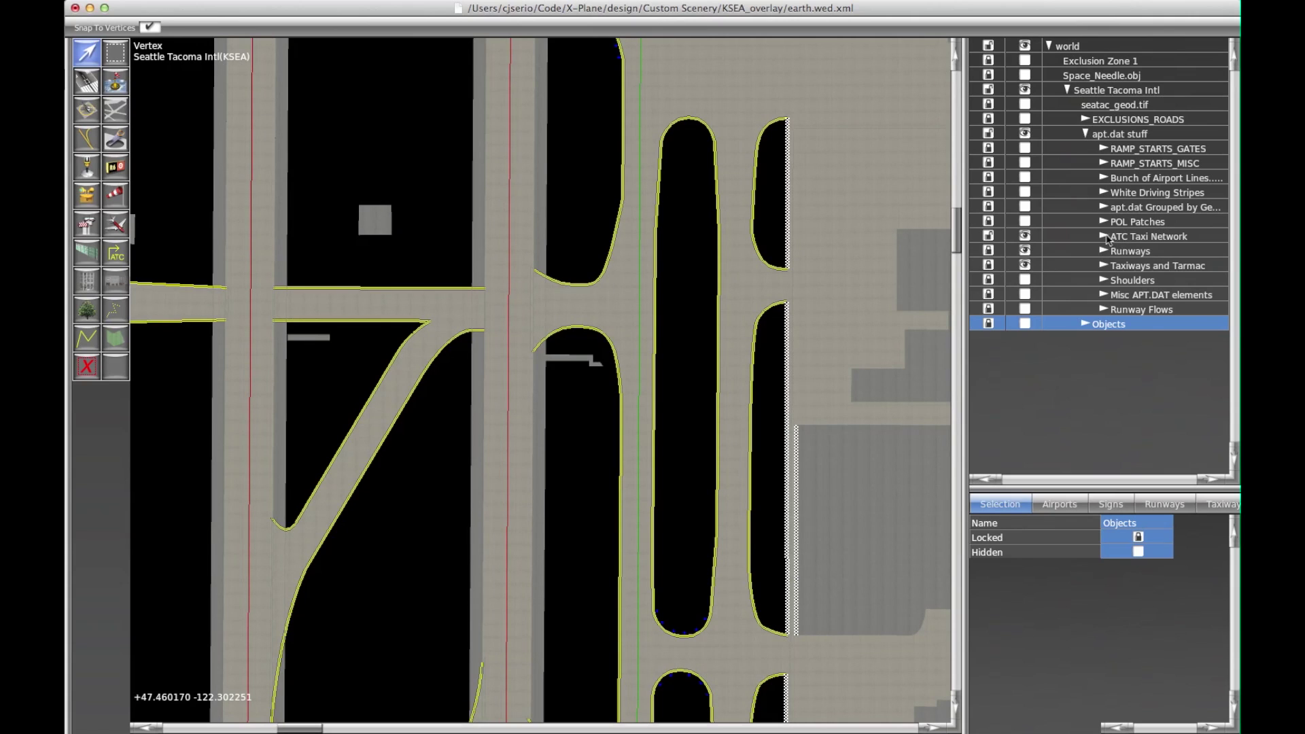
click(1106, 237)
click(1135, 265)
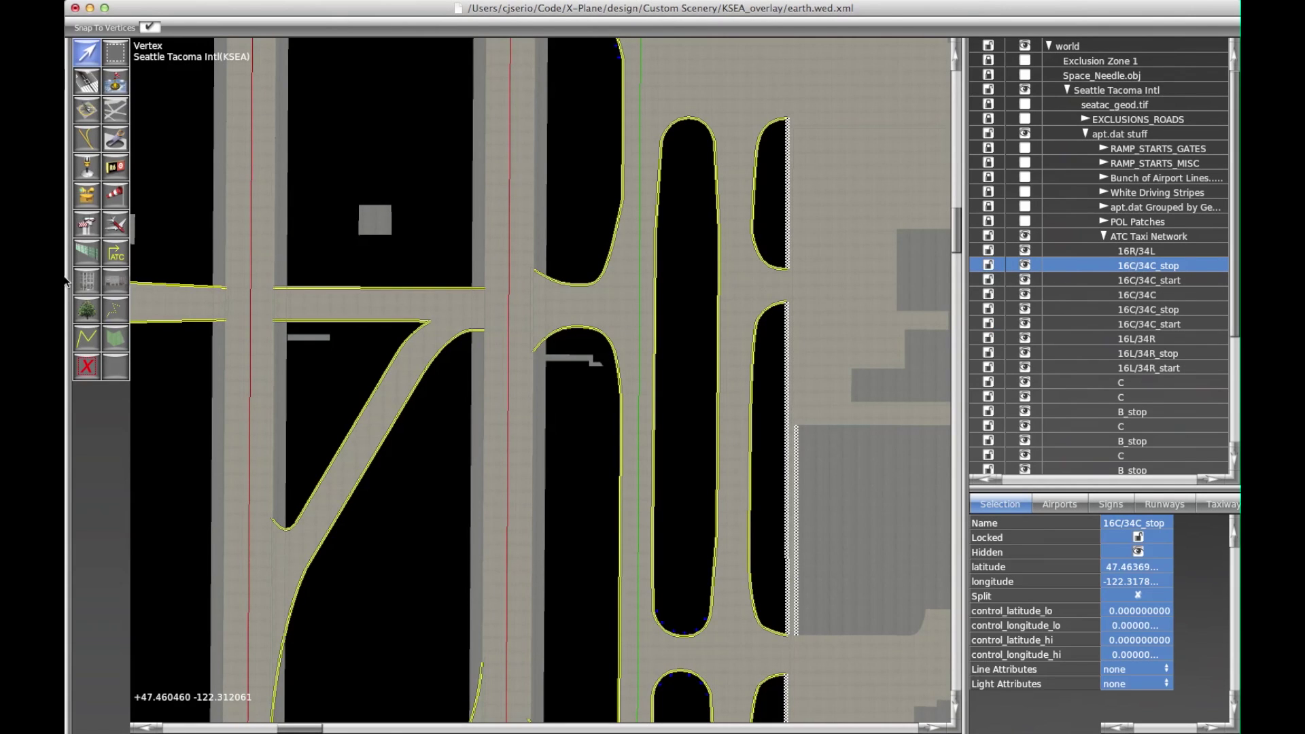
click(117, 255)
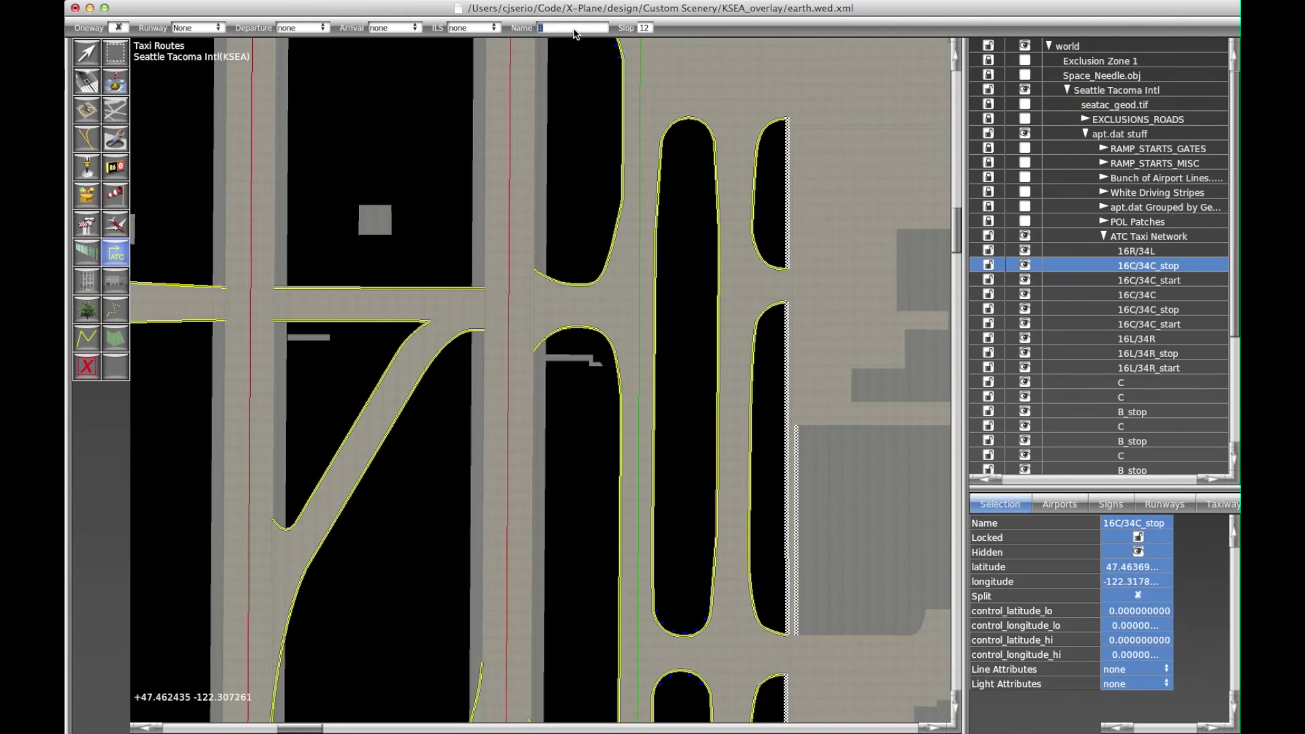
Draw a two-point taxi route named B3 between the western and eastern runway centrelines
text(3)
click(511, 306)
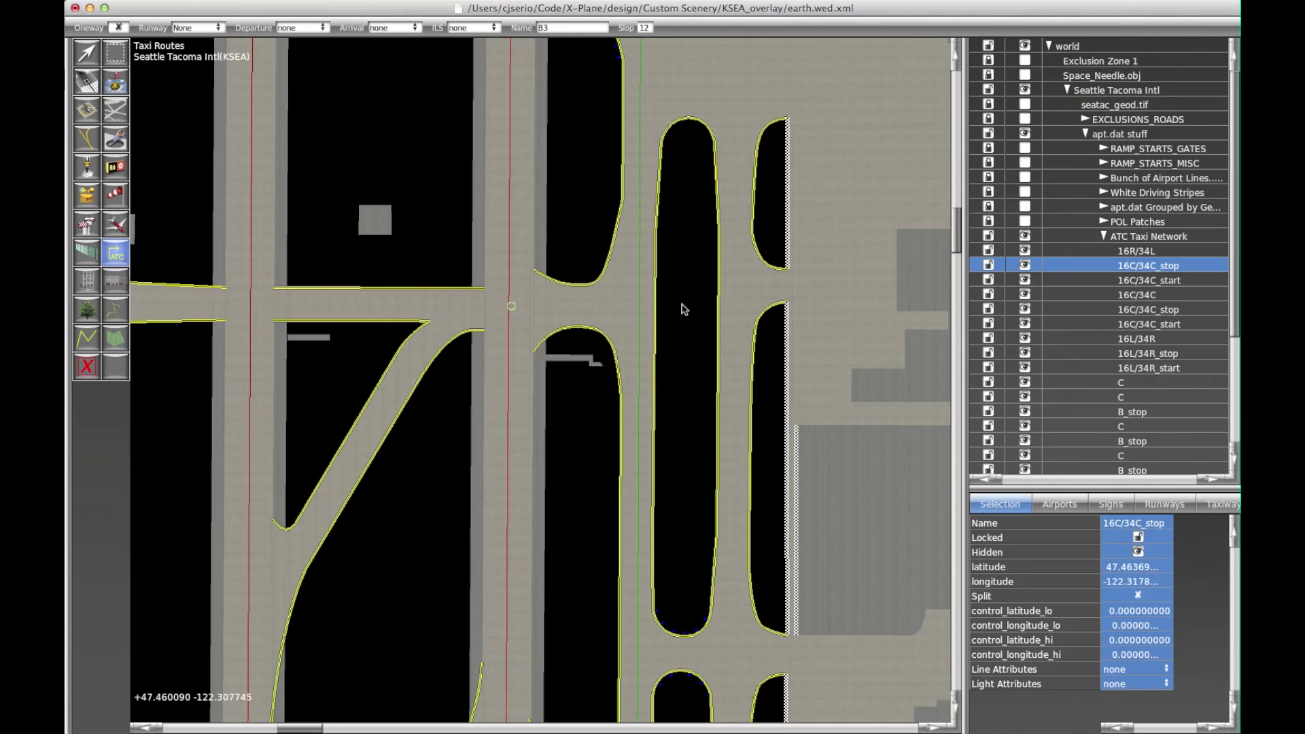
click(636, 307)
key(Return)
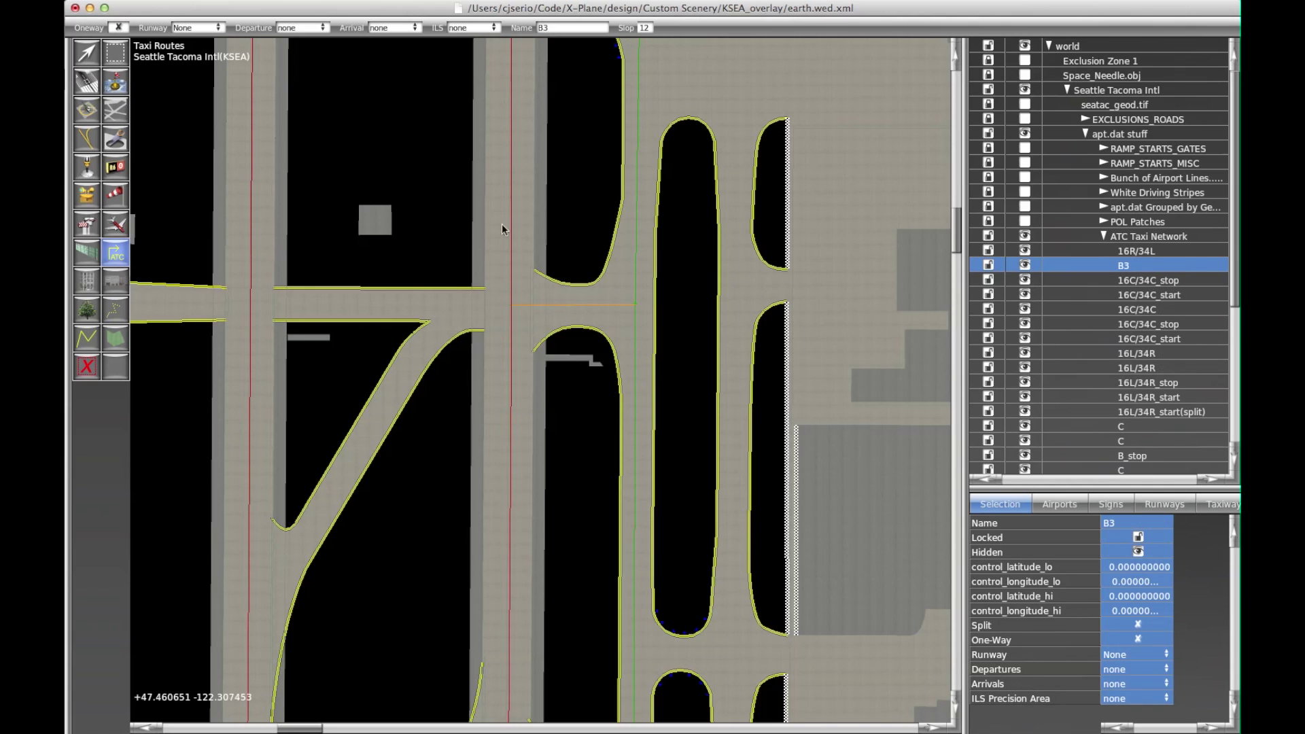
Inspect the B3 route's vertices with the Vertex tool, then zoom out
click(86, 55)
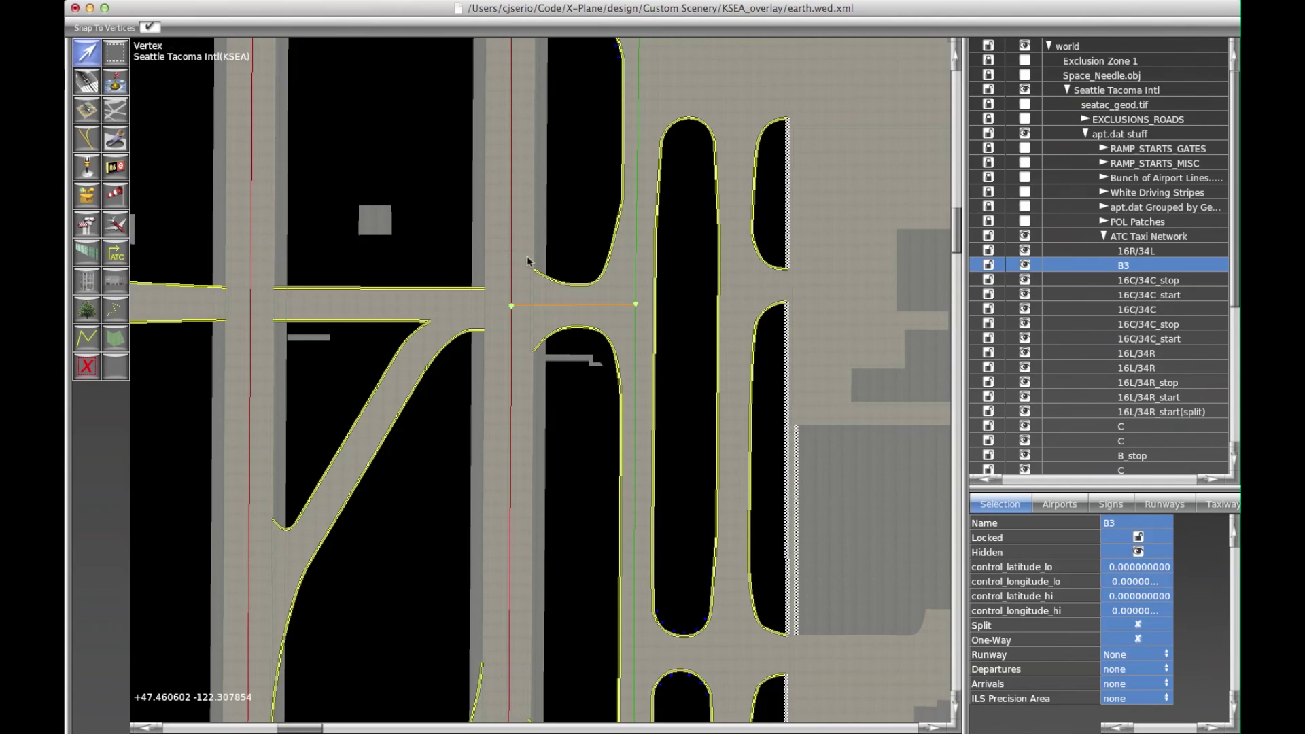
click(636, 306)
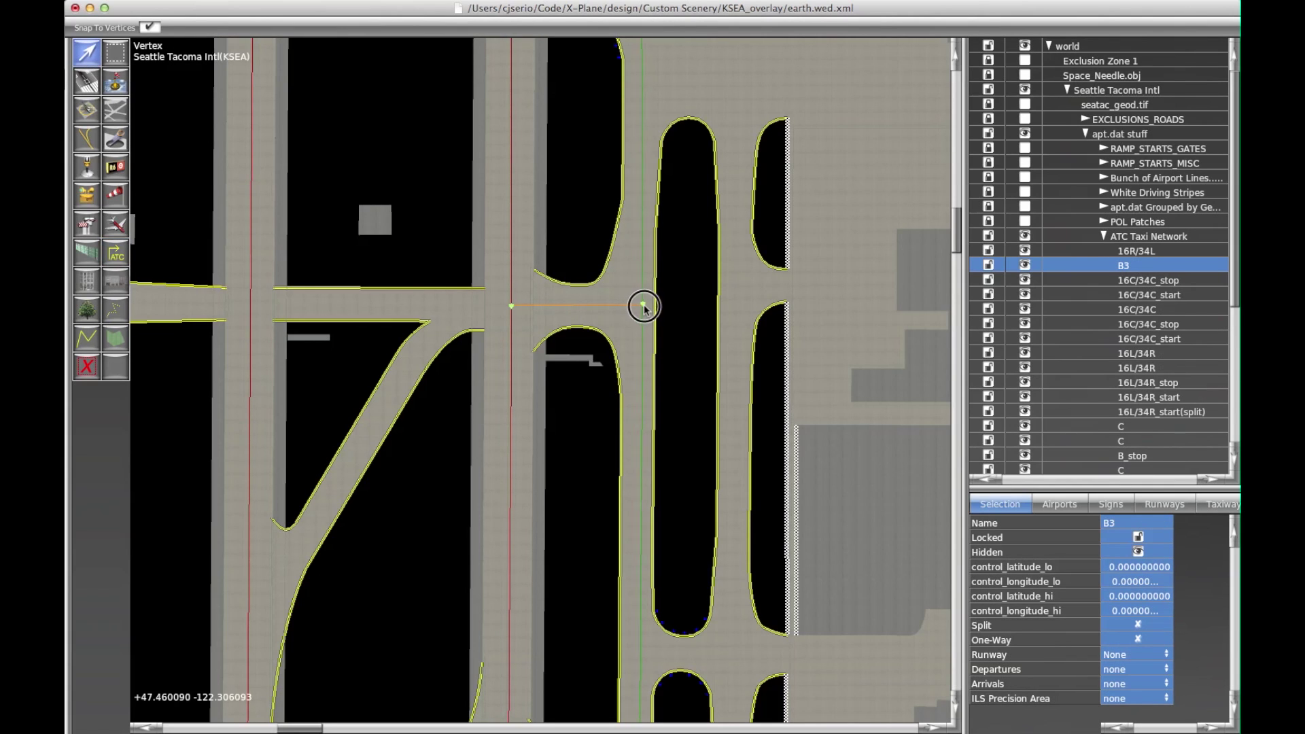
click(607, 308)
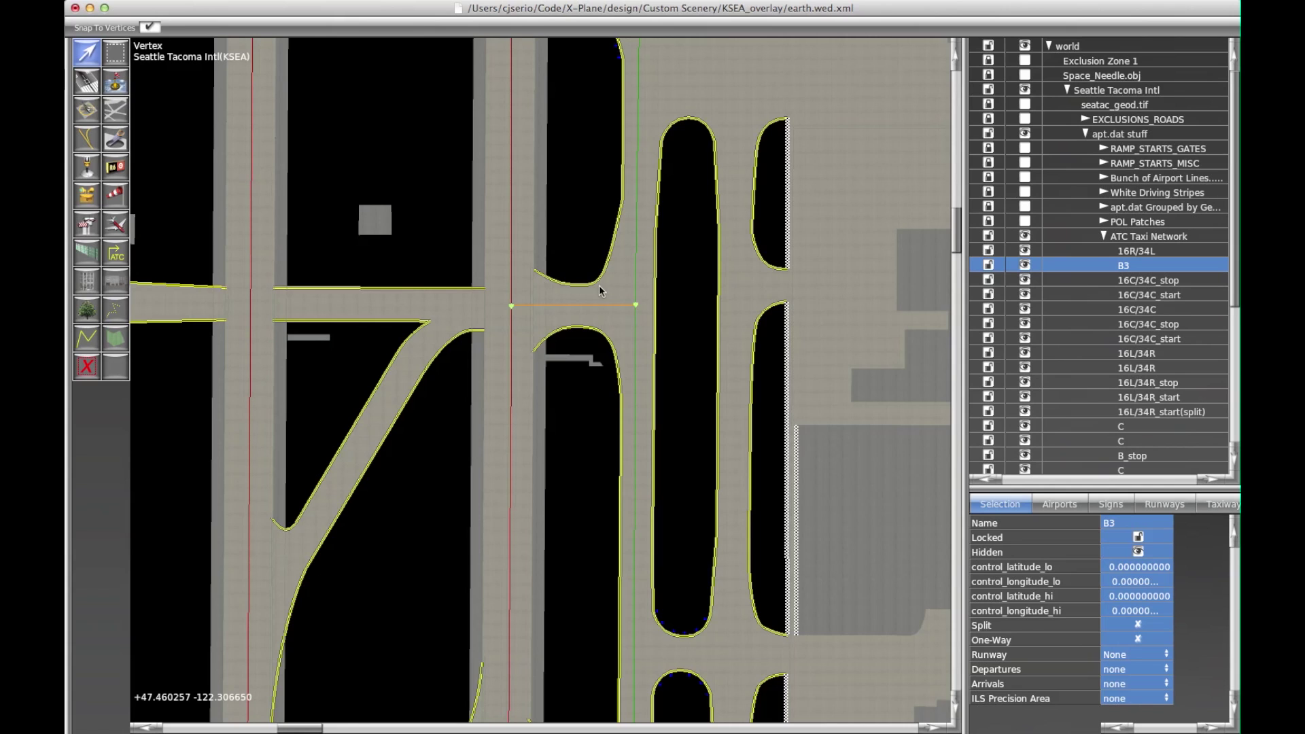
scroll(599, 286, down, 5)
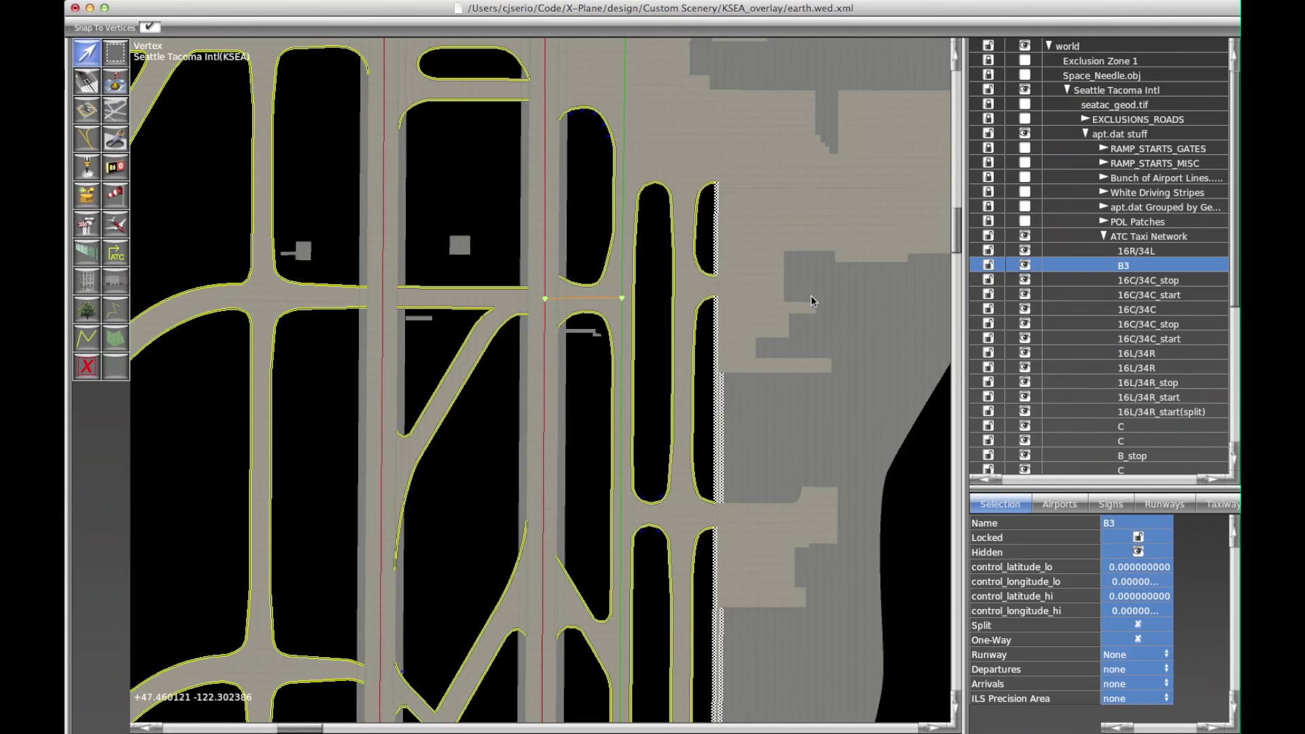
scroll(810, 295, down, 3)
Collapse ATC Taxi Network and turn on visibility of the Objects layer
right_drag(667, 303, 660, 186)
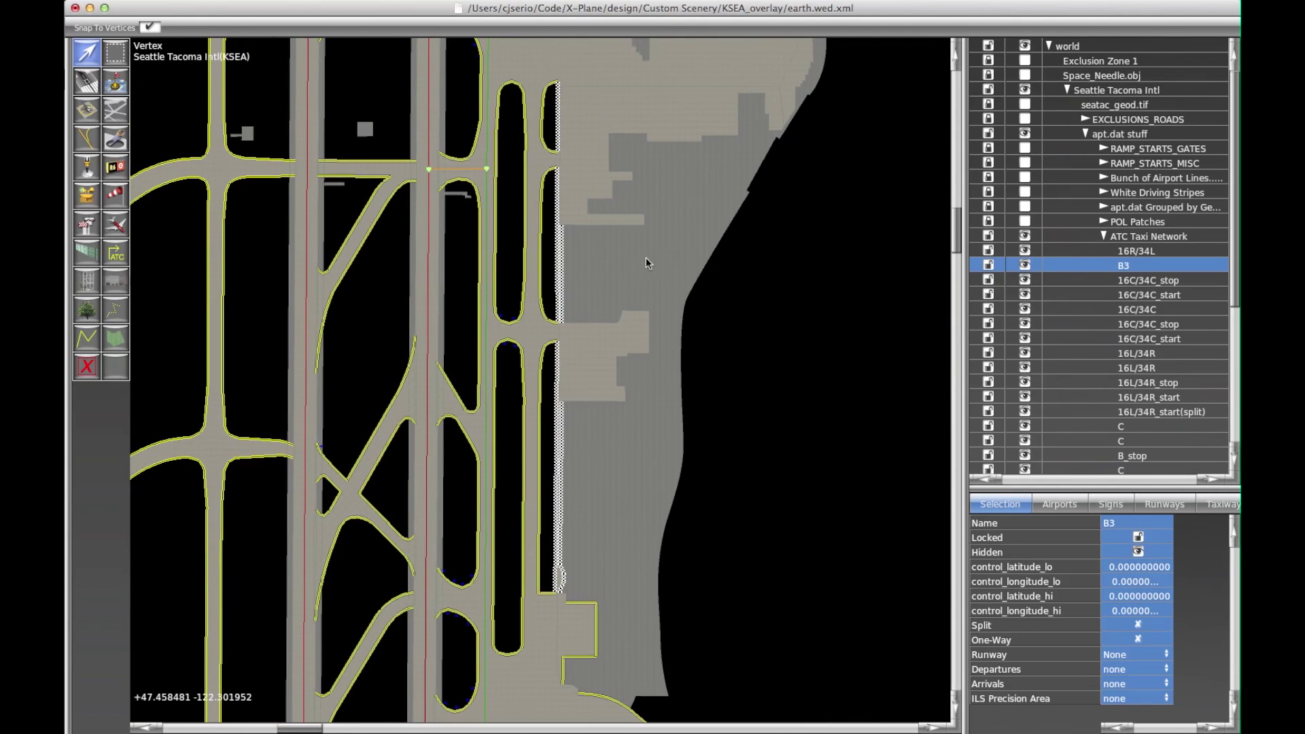
click(1103, 237)
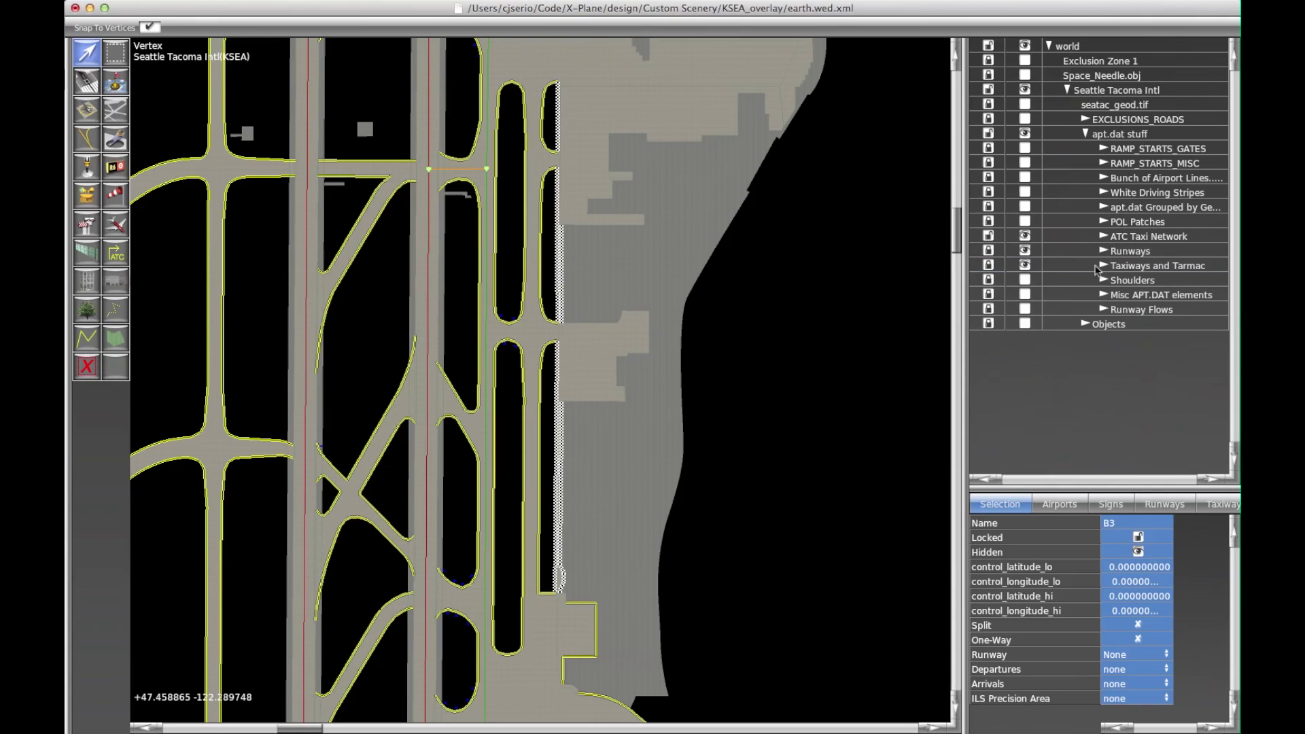
click(1103, 328)
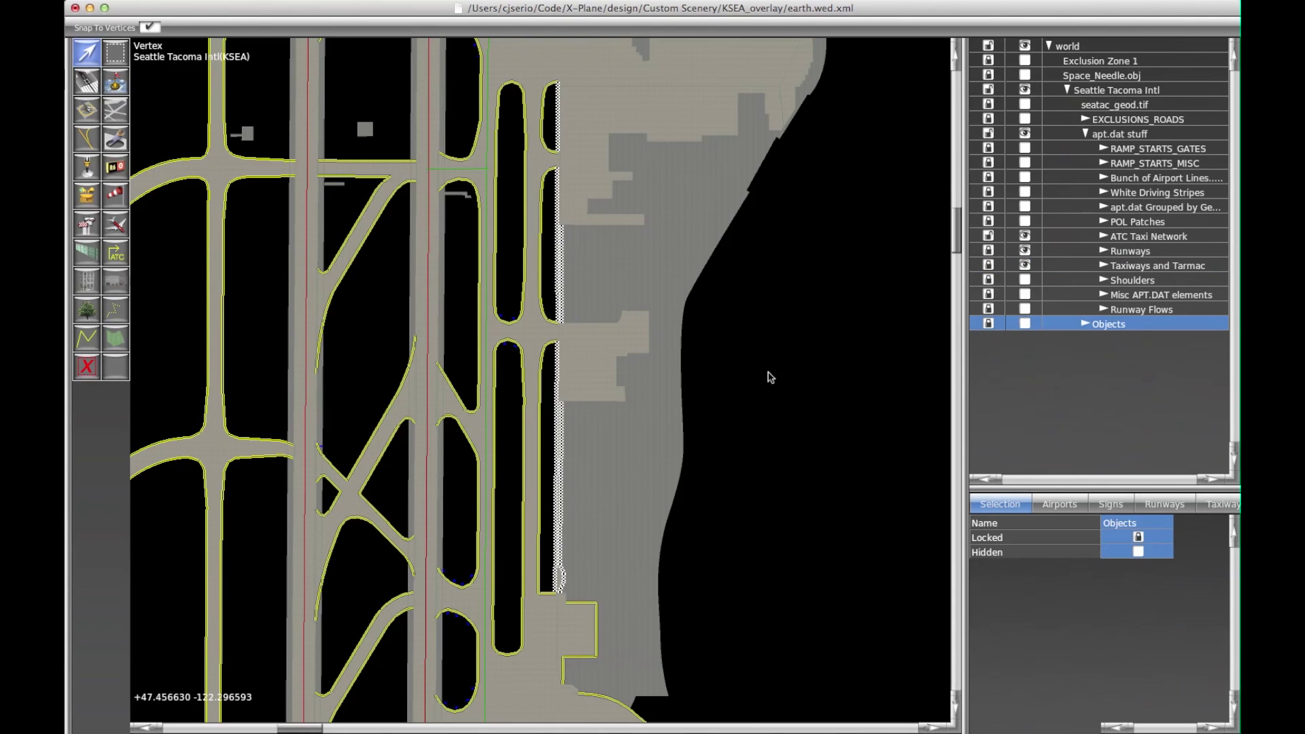
click(1024, 324)
Pan and zoom the map onto the south concourse apron, ready to draw taxi routes
right_drag(644, 663, 622, 218)
right_drag(621, 496, 620, 292)
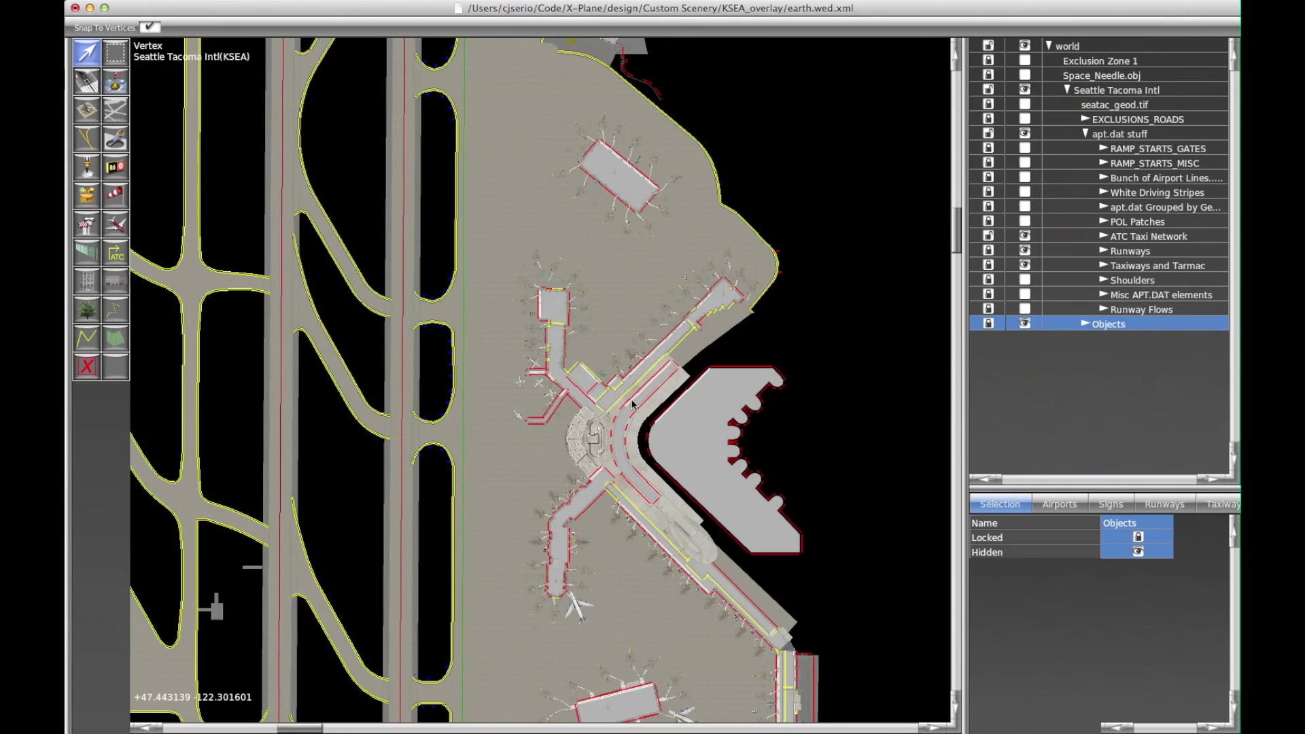
right_drag(629, 458, 629, 398)
scroll(630, 400, down, 2)
right_drag(629, 484, 627, 461)
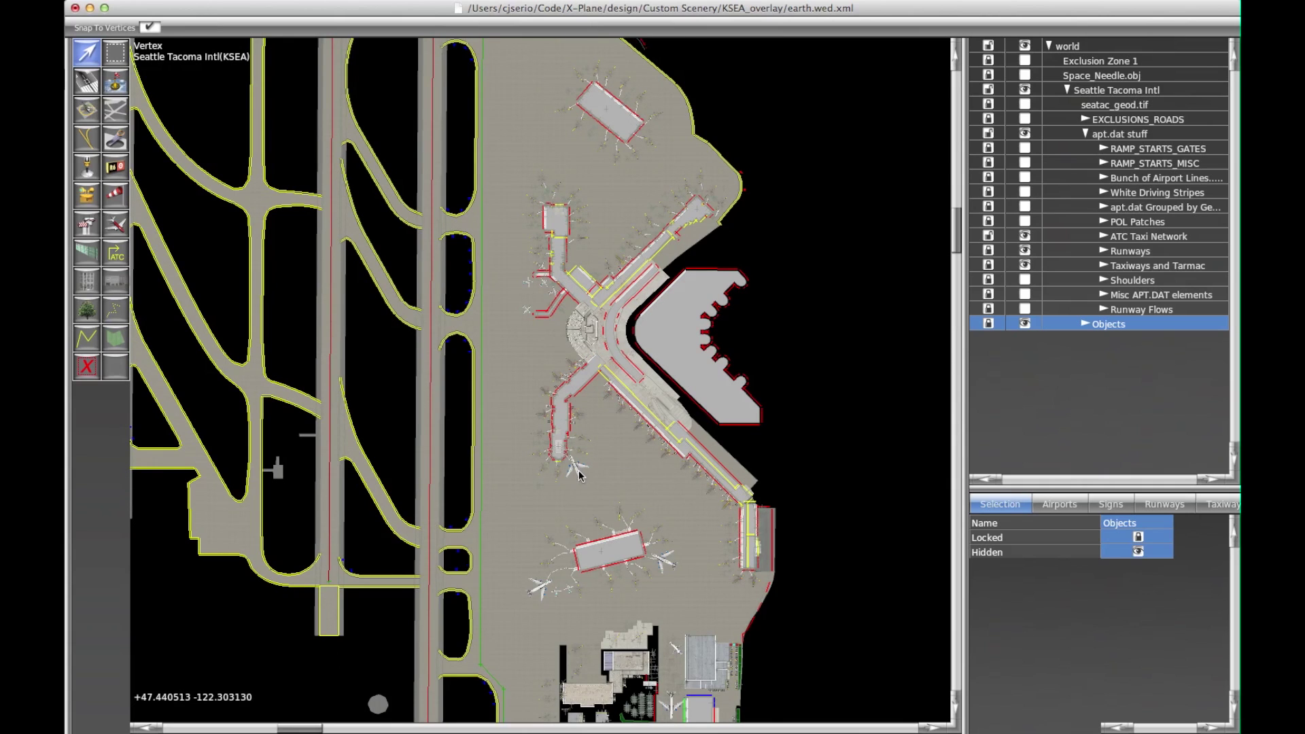
scroll(578, 470, up, 2)
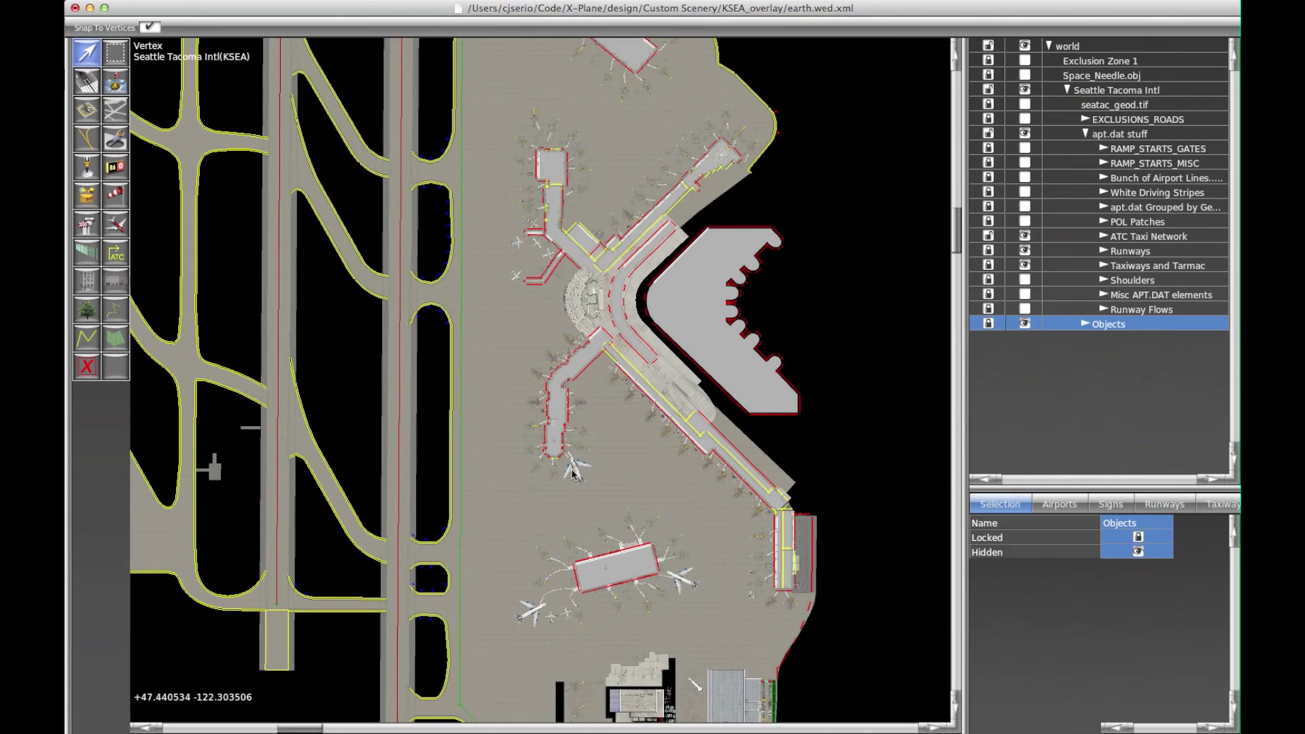
scroll(575, 470, up, 1)
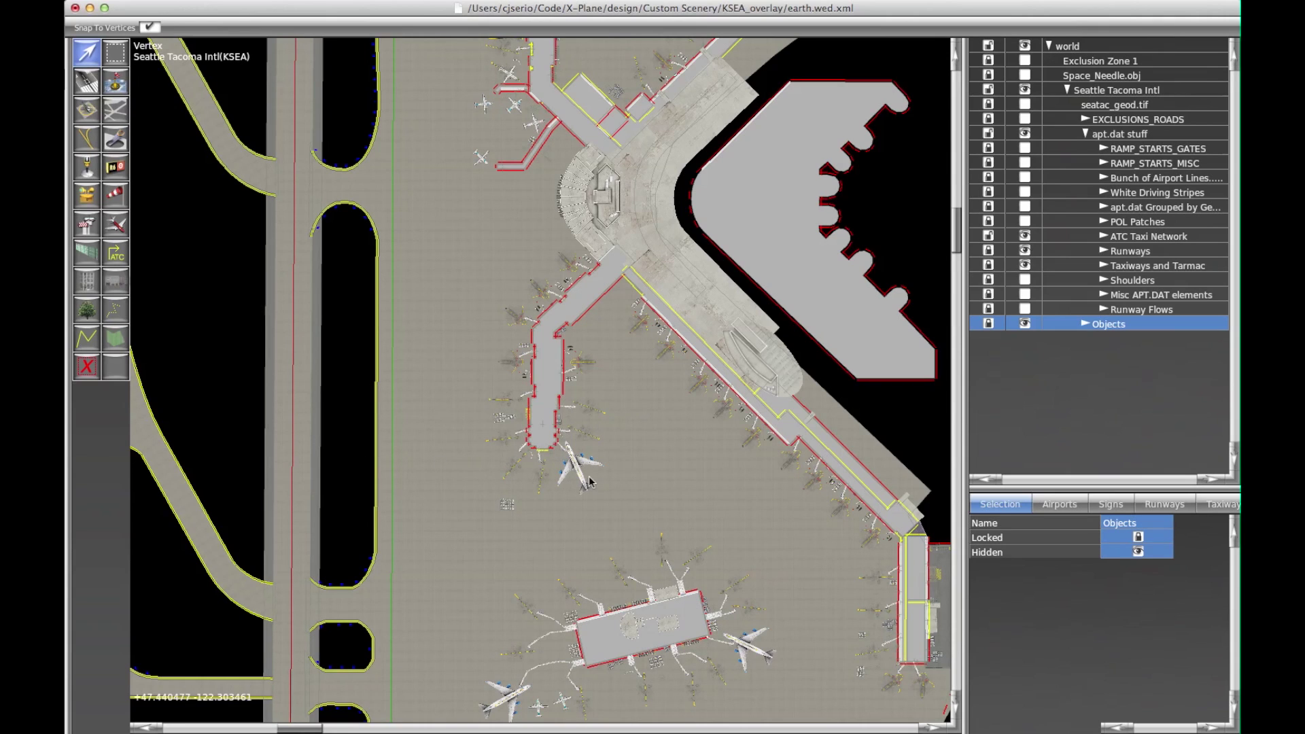
click(114, 255)
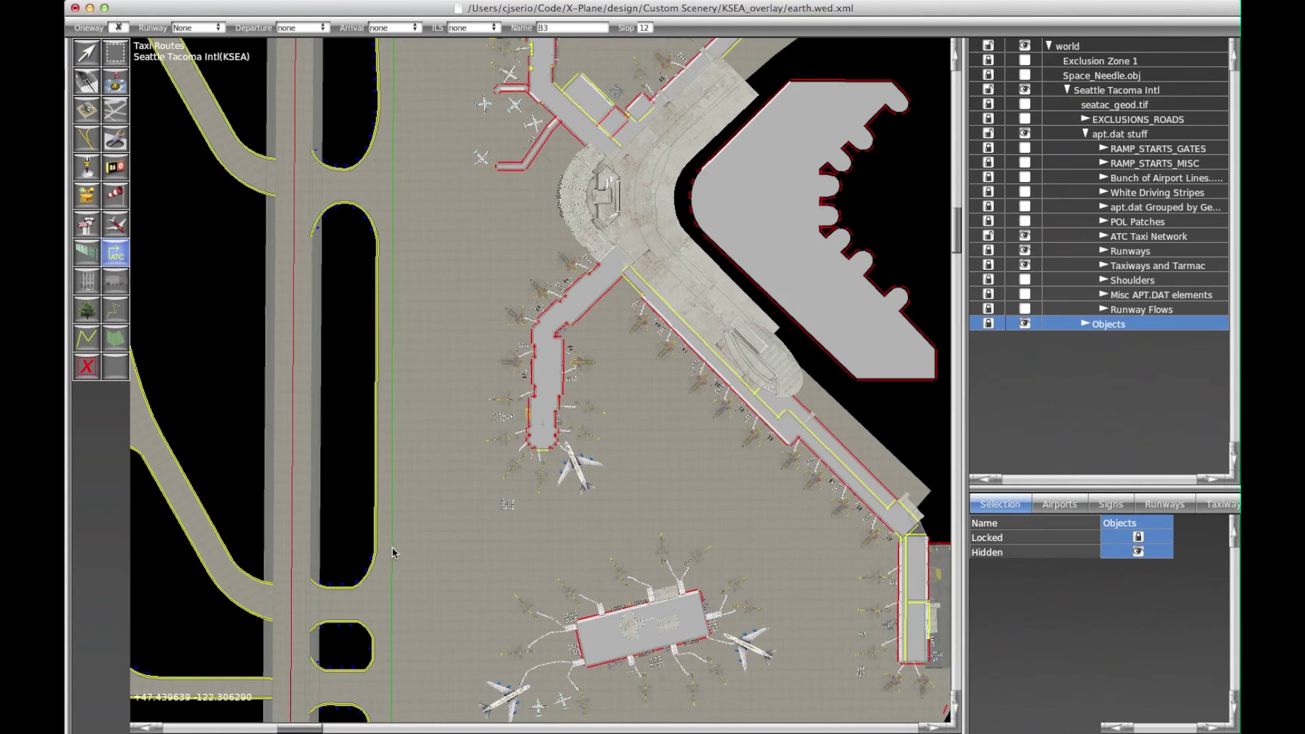
Place seven route points looping east, north, southeast and back around the south concourse apron
click(586, 530)
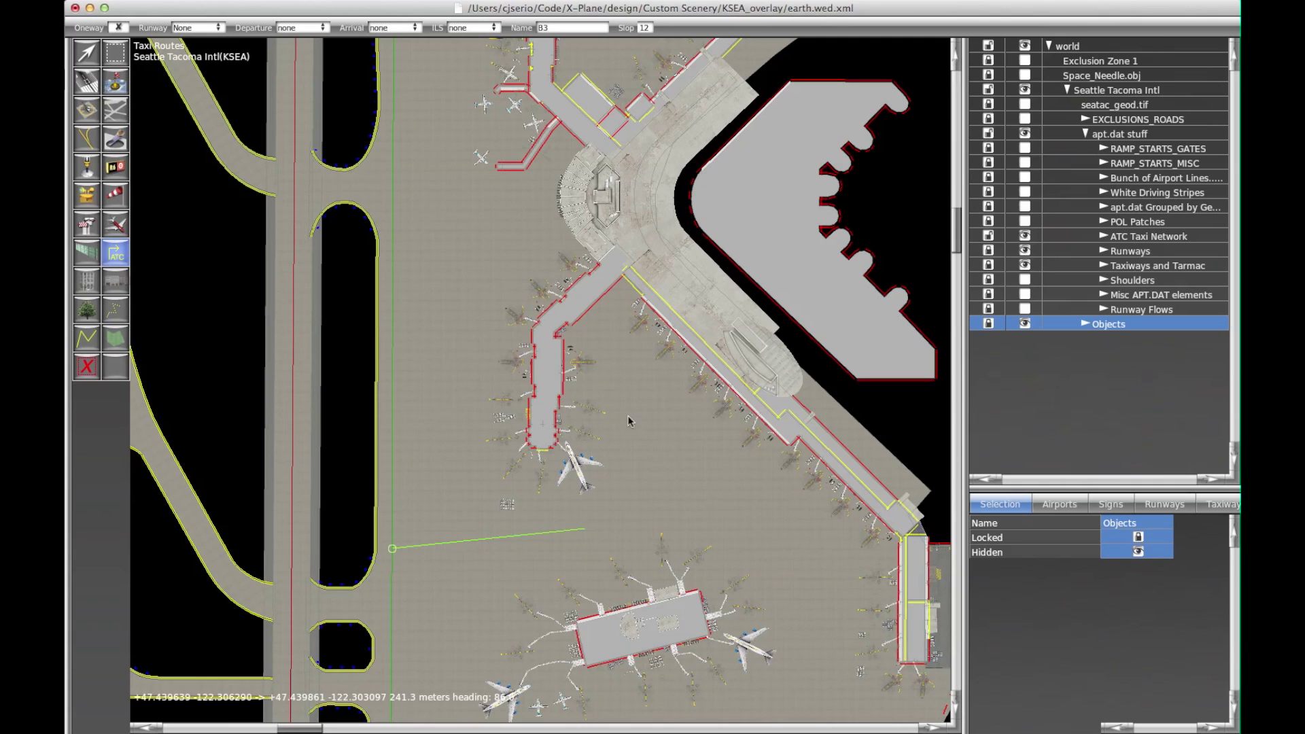
click(648, 517)
click(629, 356)
click(831, 542)
click(826, 669)
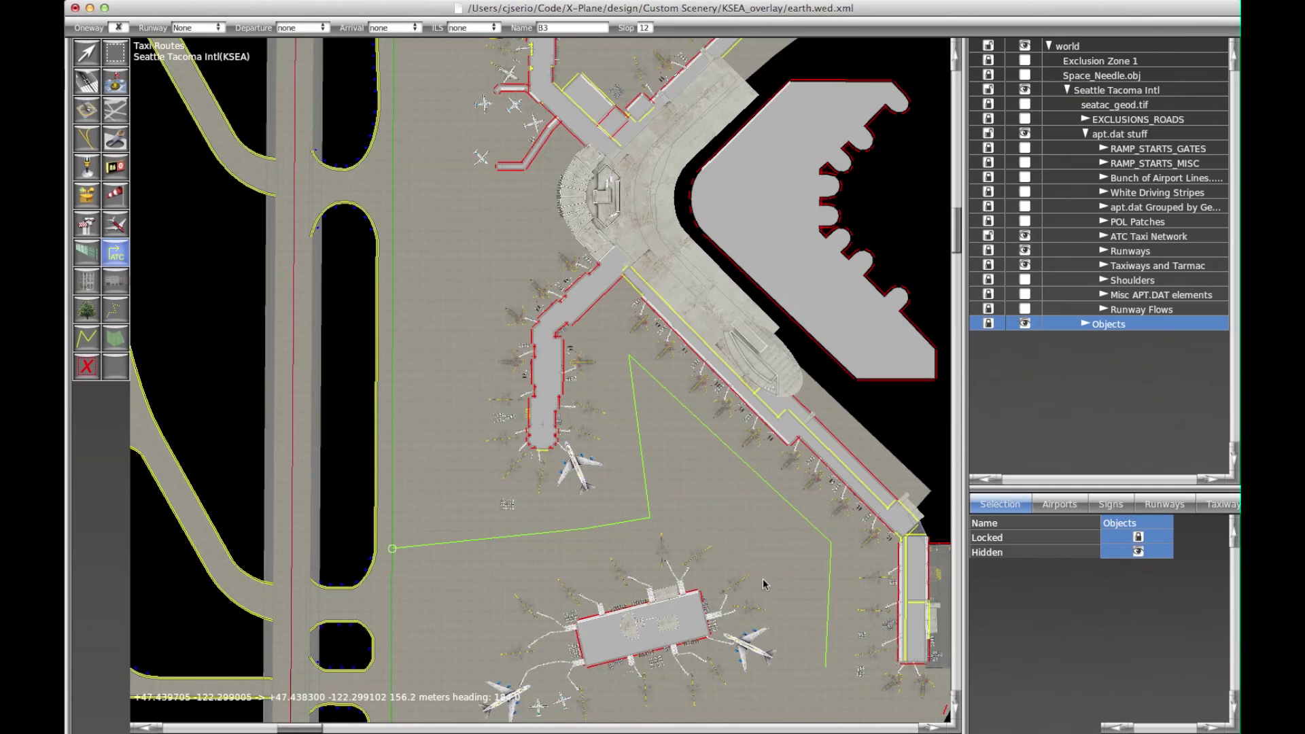
click(733, 540)
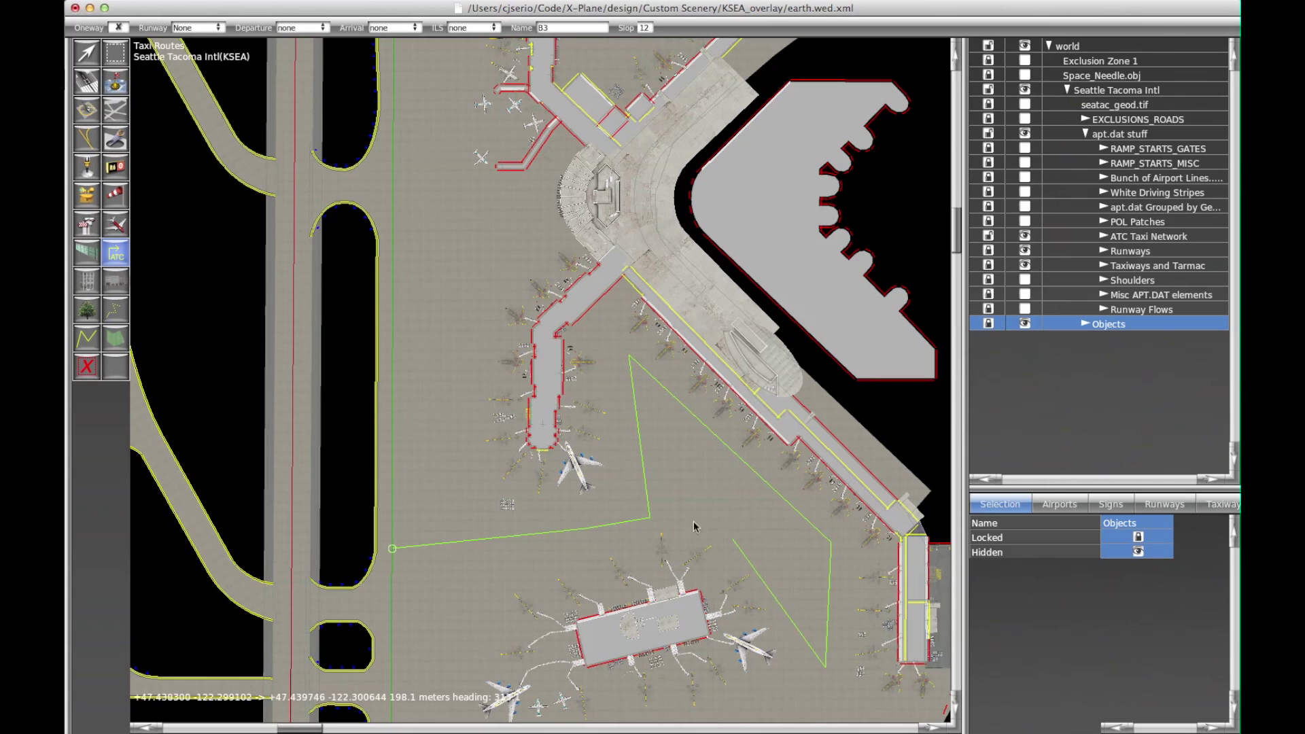
click(651, 523)
Frame the whole loop, finish the B3 route, and switch to the Vertex tool
scroll(748, 629, down, 5)
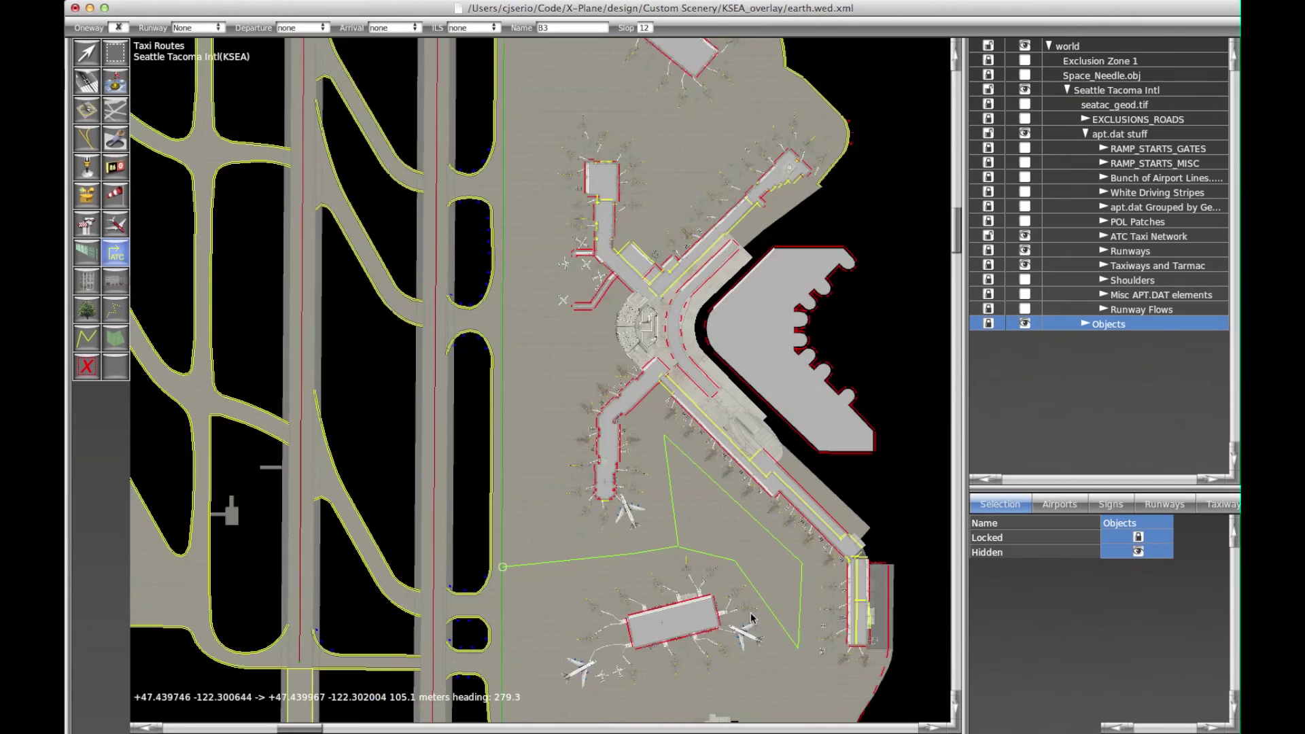
right_drag(758, 639, 737, 503)
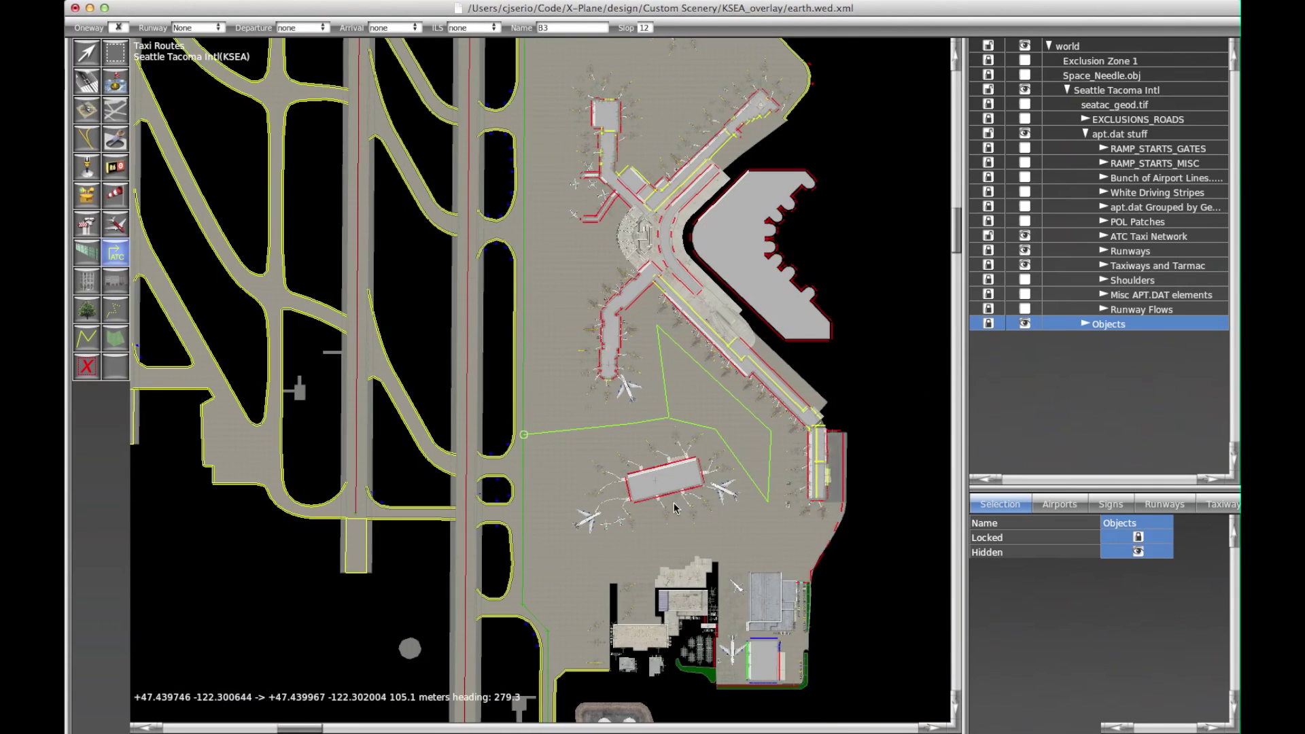
key(Return)
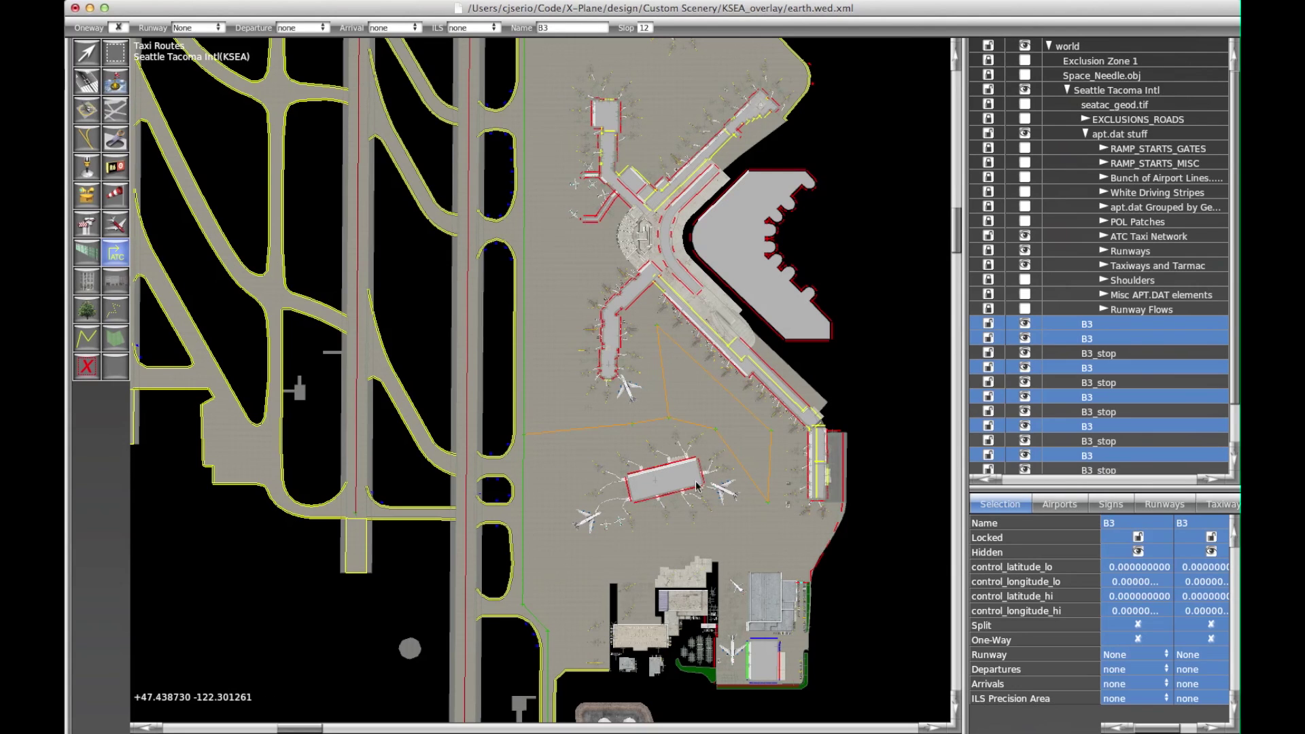
click(81, 55)
scroll(722, 466, up, 2)
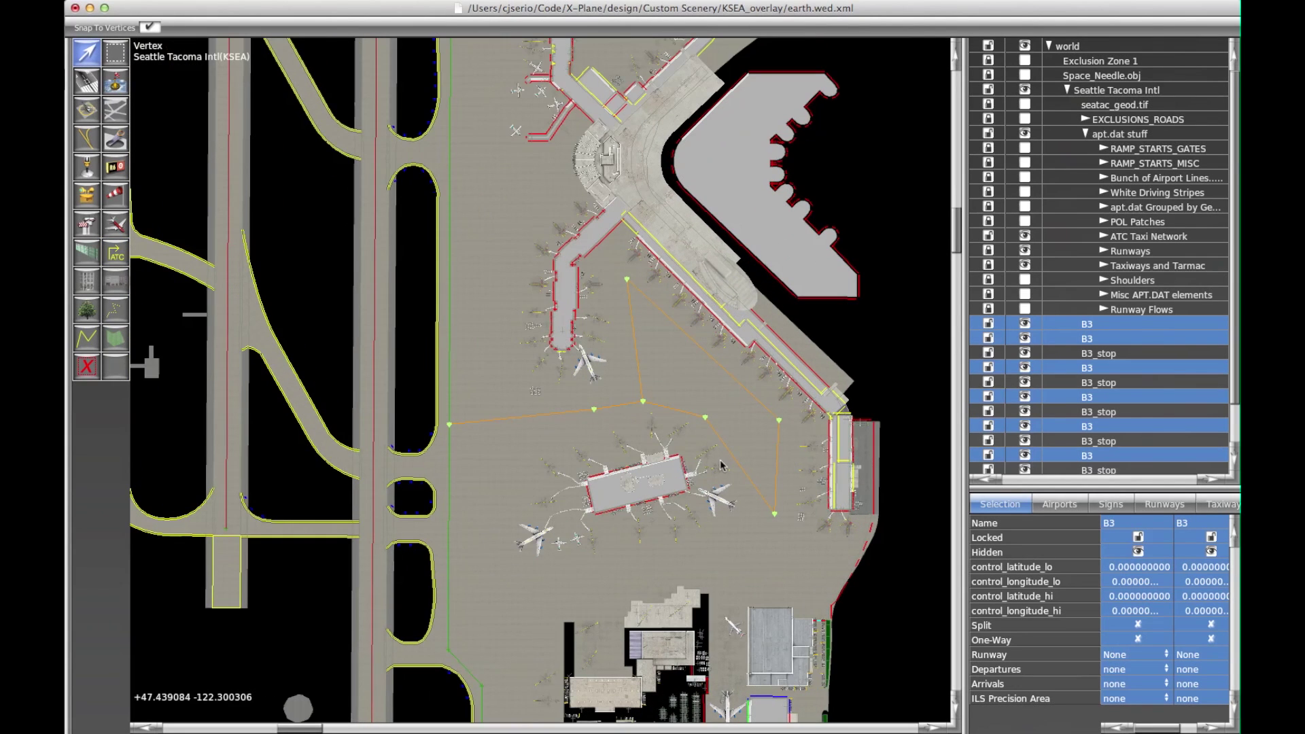
Select the B3-named legs of the new looping route one after another
scroll(670, 428, up, 2)
click(668, 384)
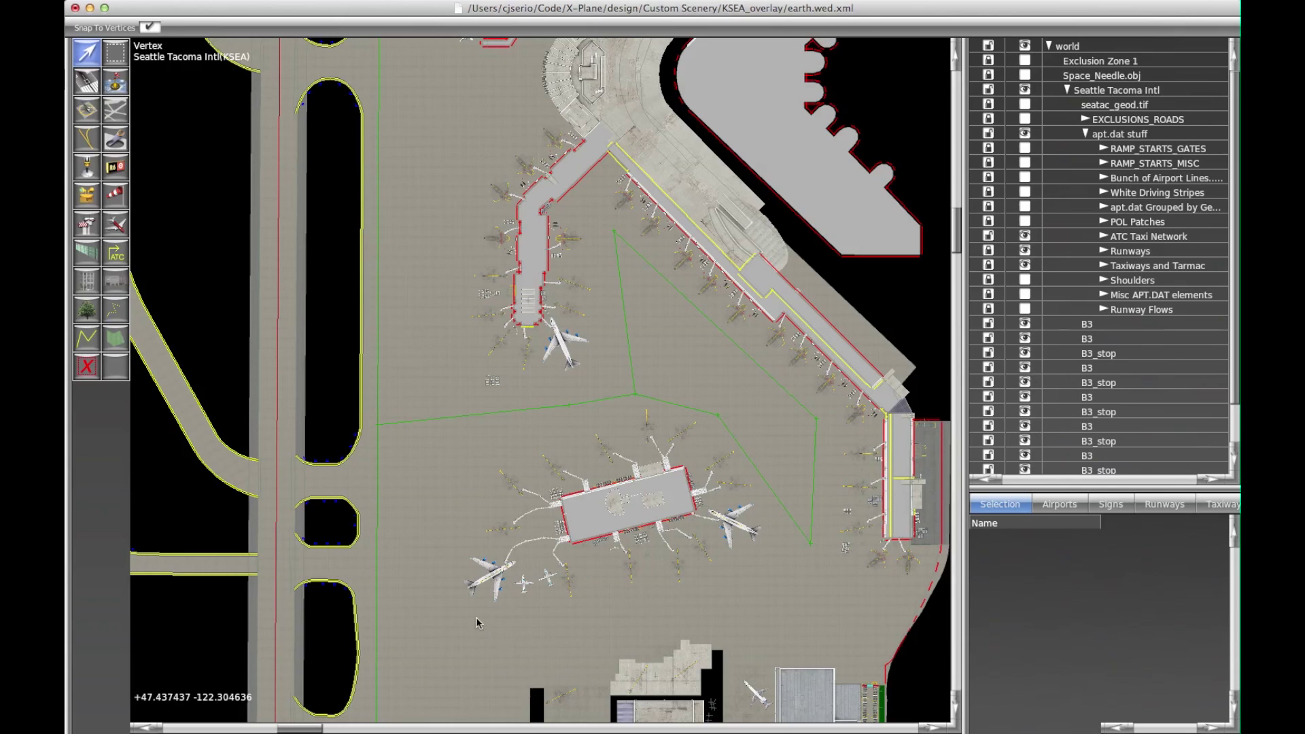
click(483, 415)
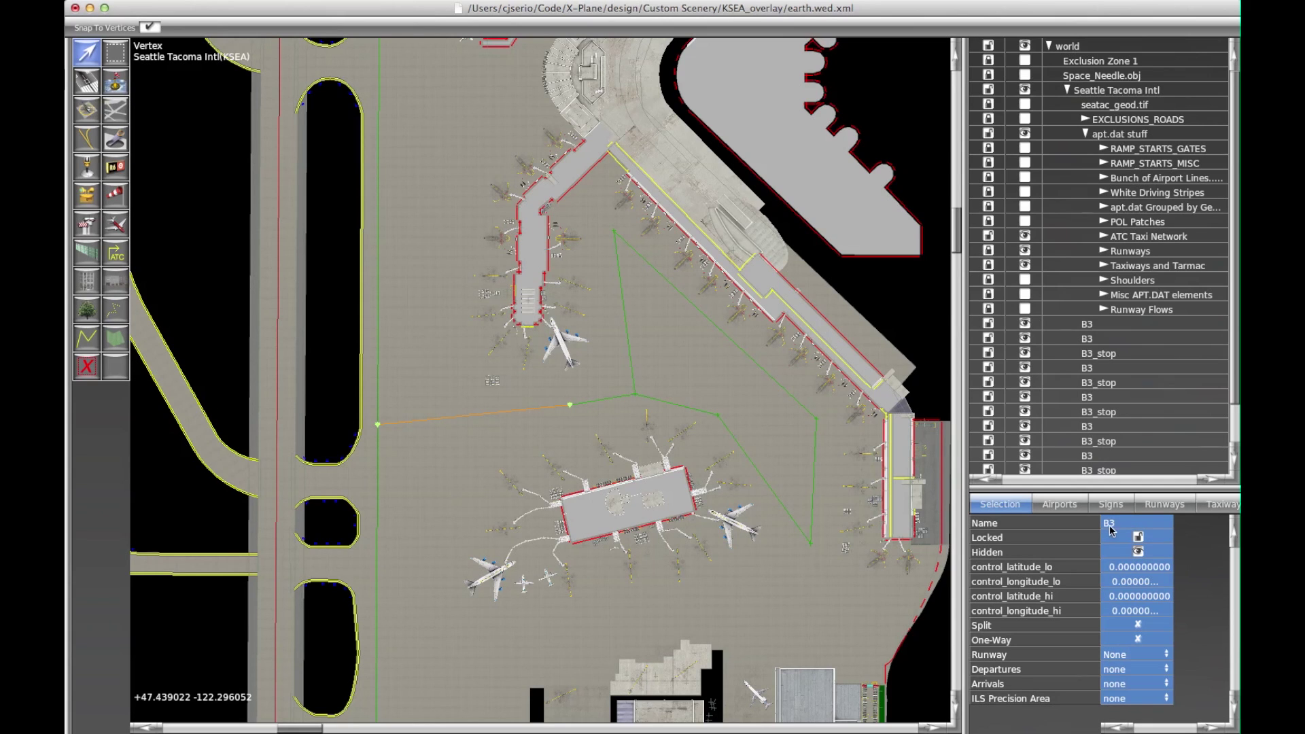
shift+click(620, 397)
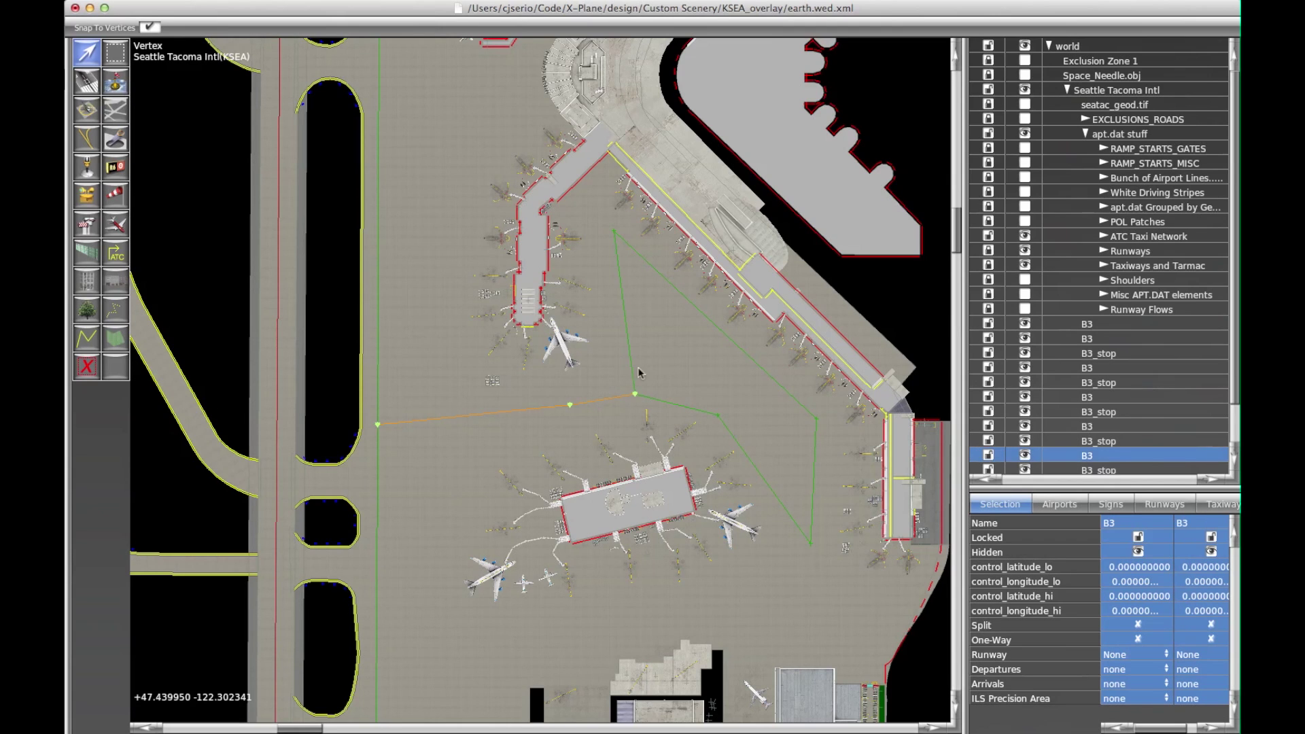
shift+click(625, 315)
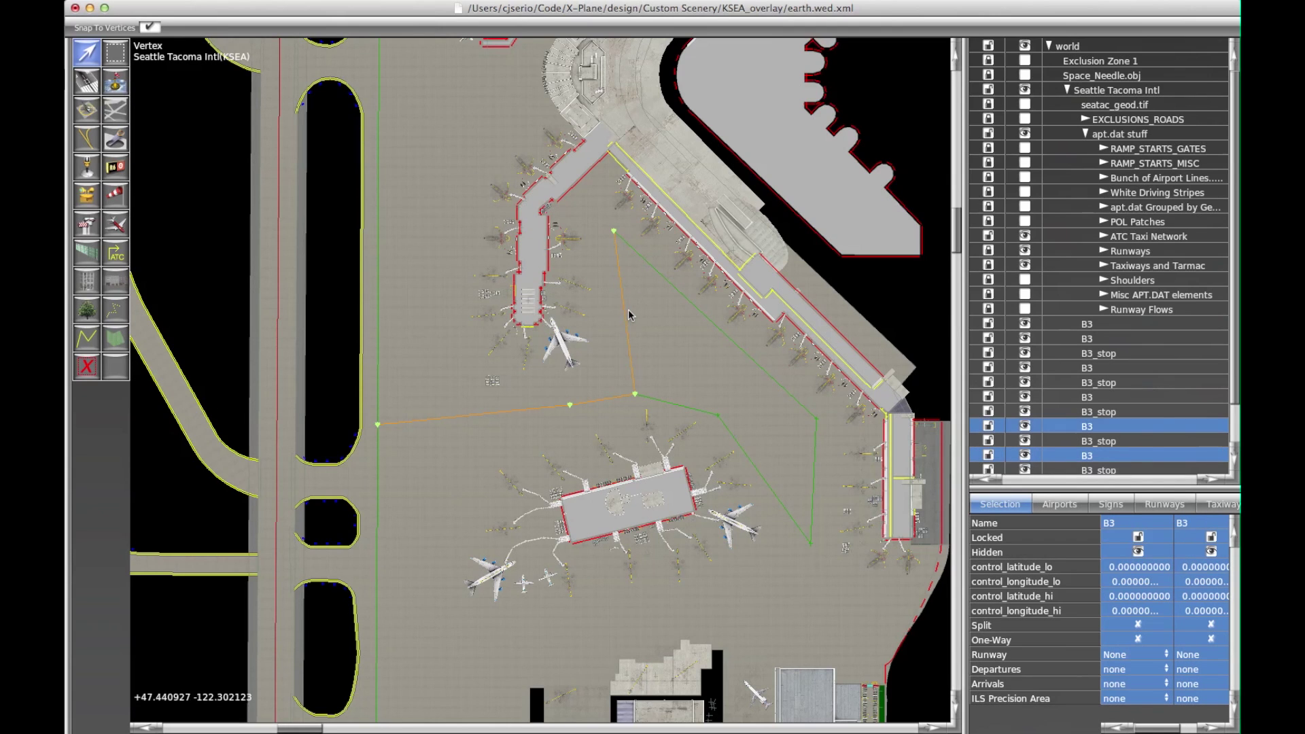
shift+click(674, 287)
shift+click(678, 406)
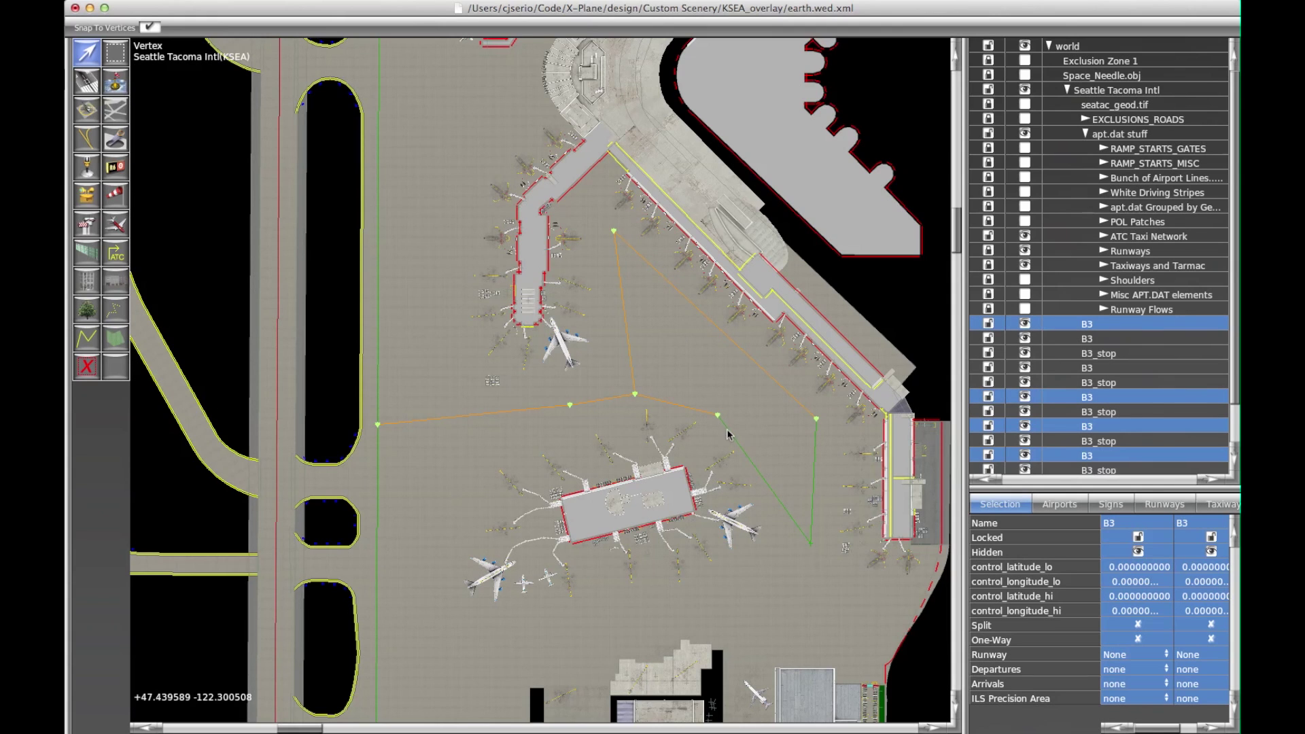
shift+click(815, 468)
shift+click(782, 507)
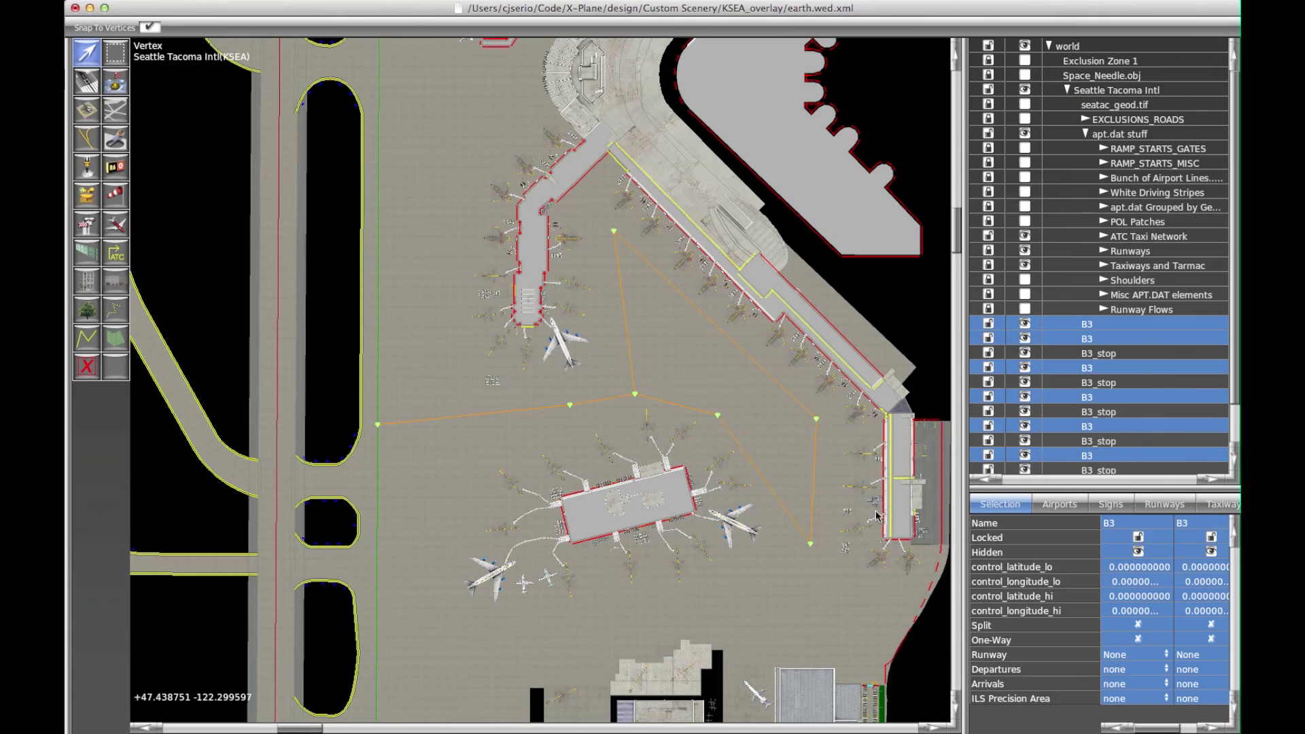
Delete B3 from the selected segments' Name field so they become unnamed
click(1115, 528)
key(BackSpace)
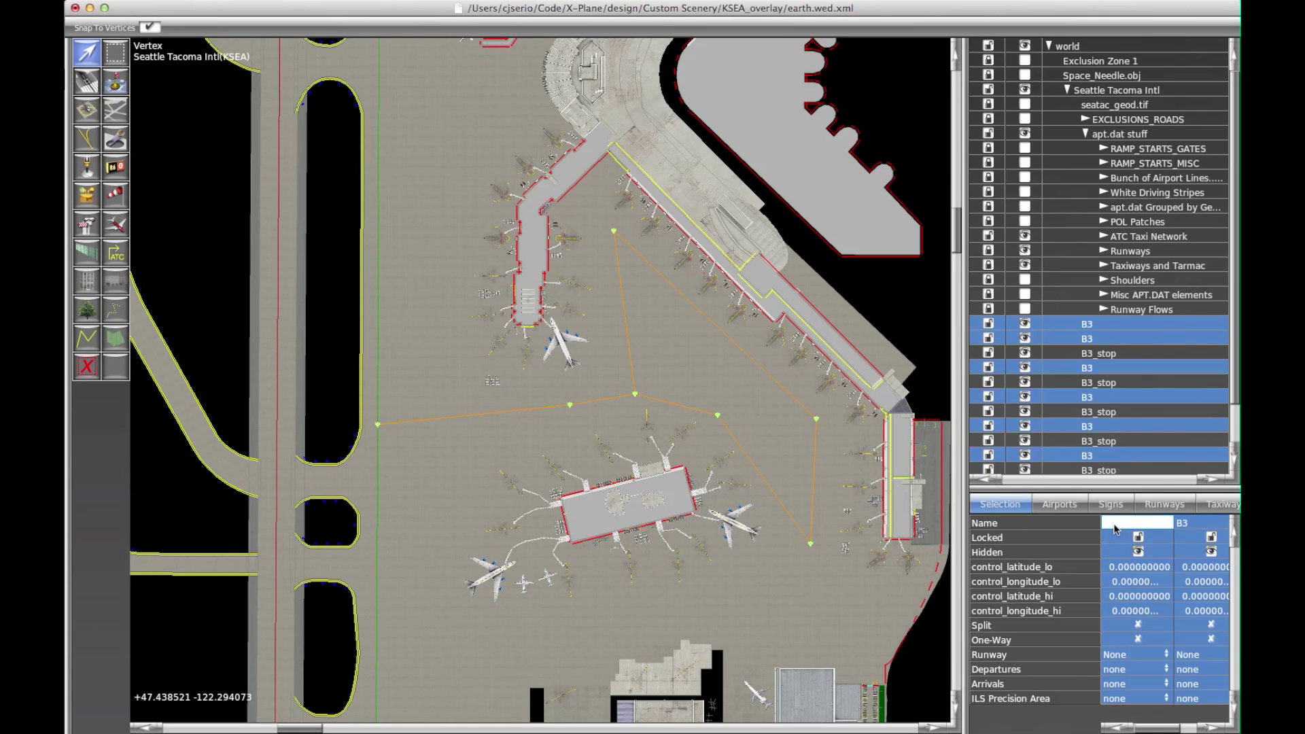
key(Return)
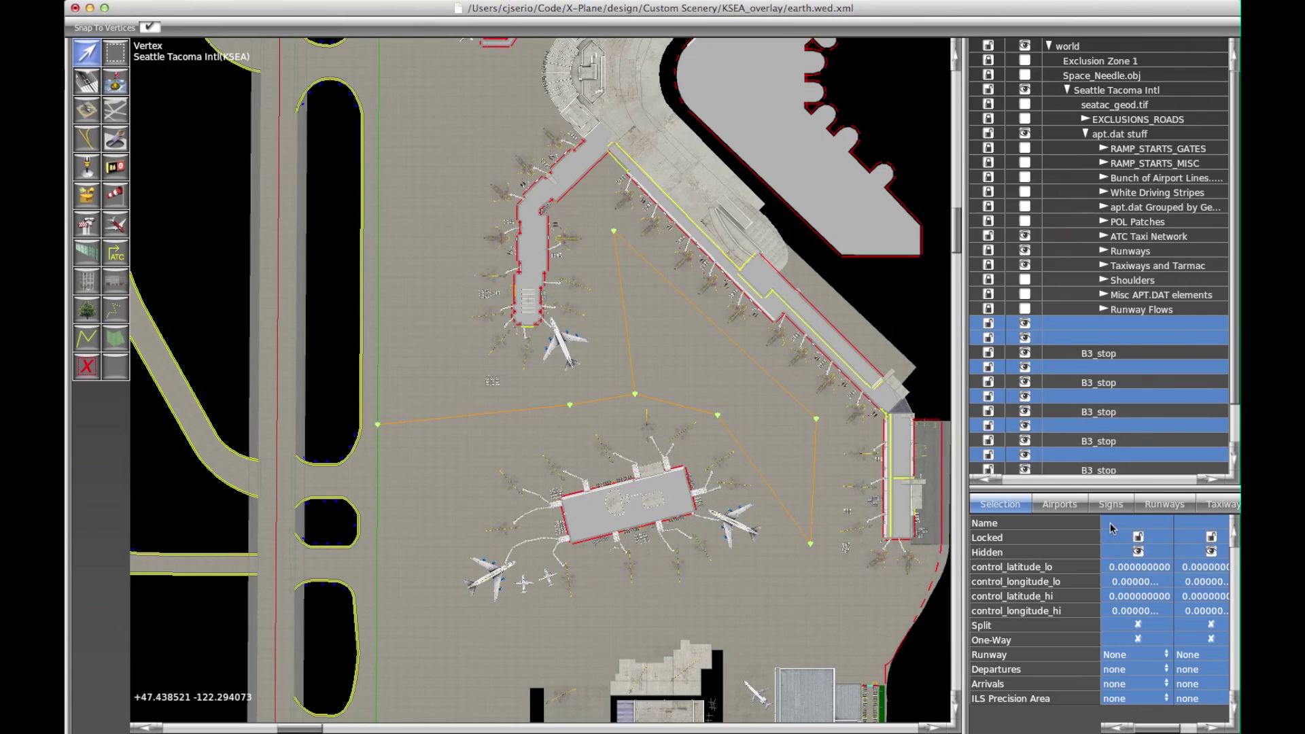
click(789, 436)
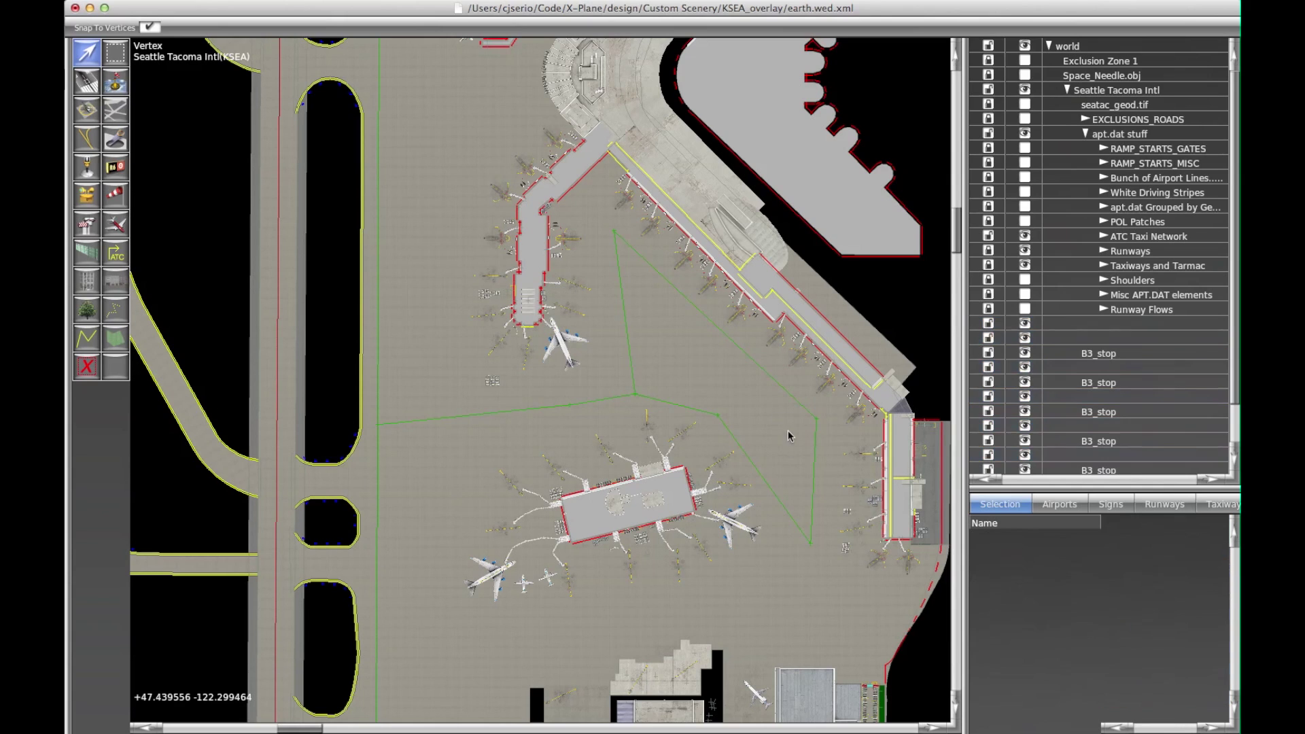
click(731, 440)
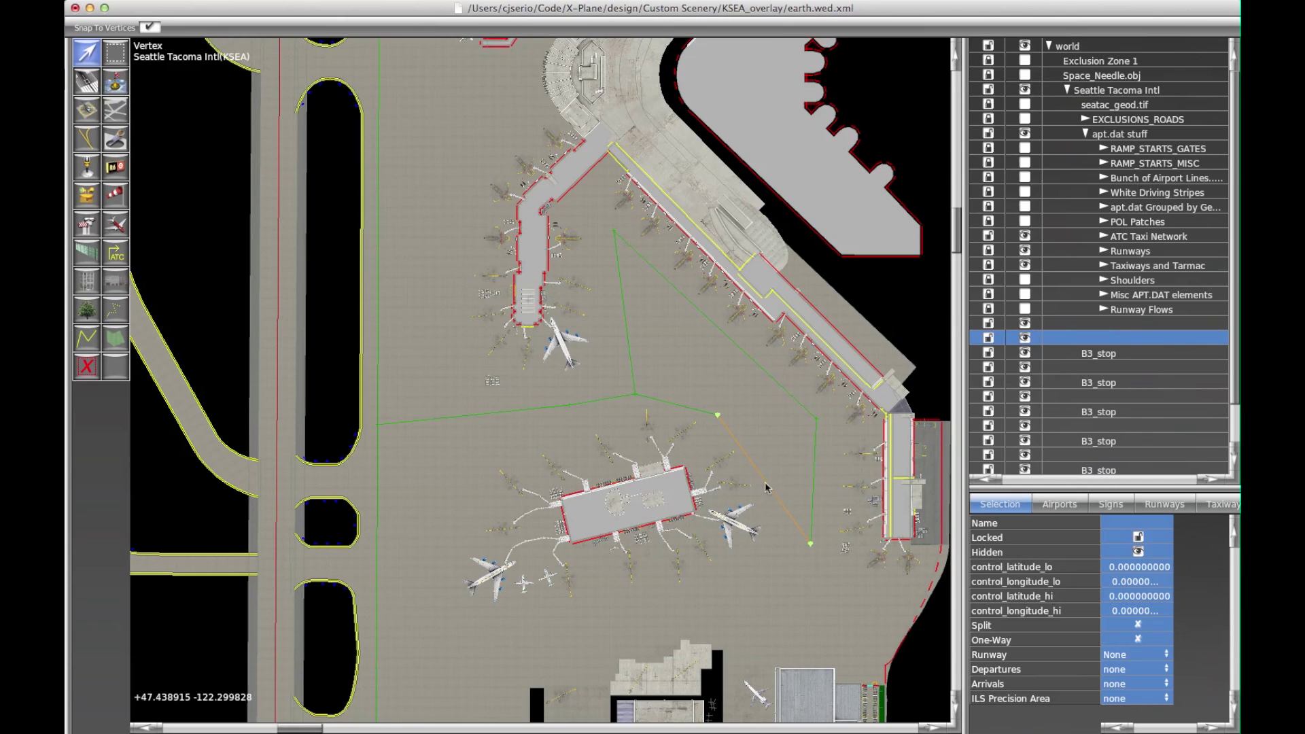
click(726, 533)
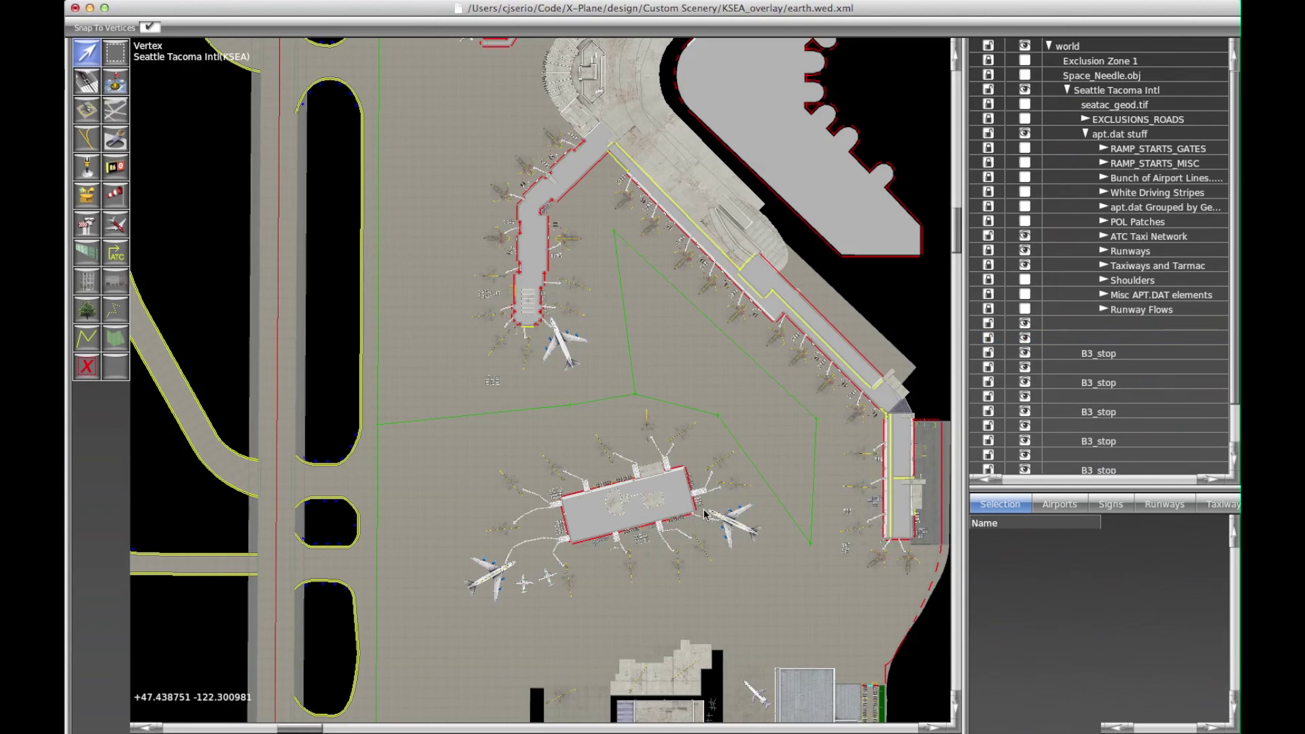
click(769, 485)
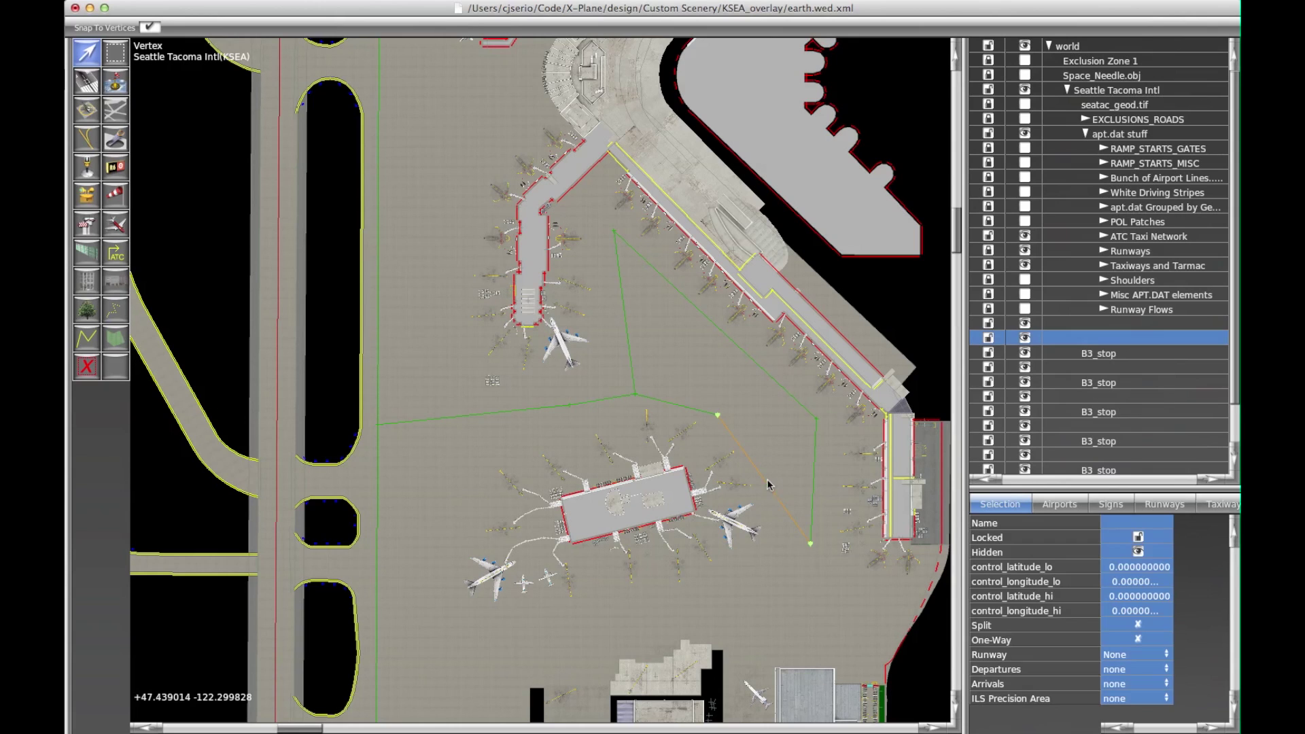
click(660, 402)
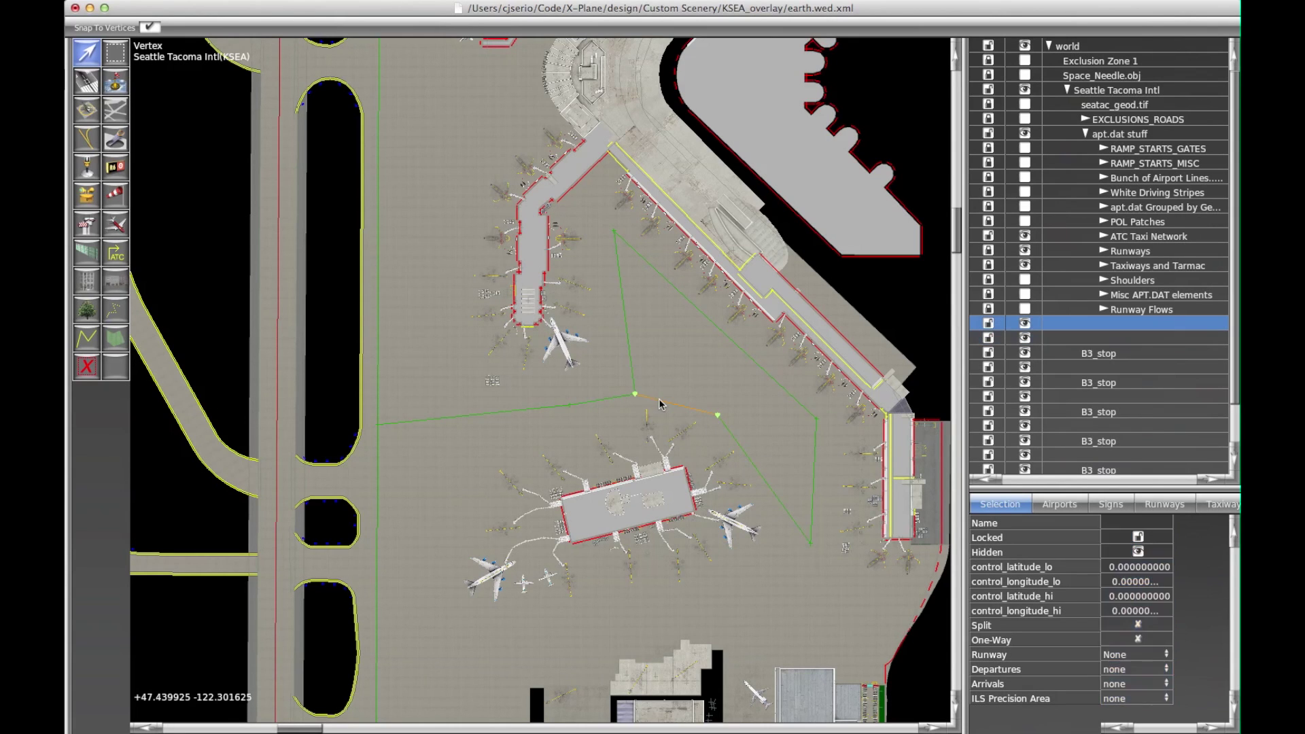
click(598, 405)
click(452, 417)
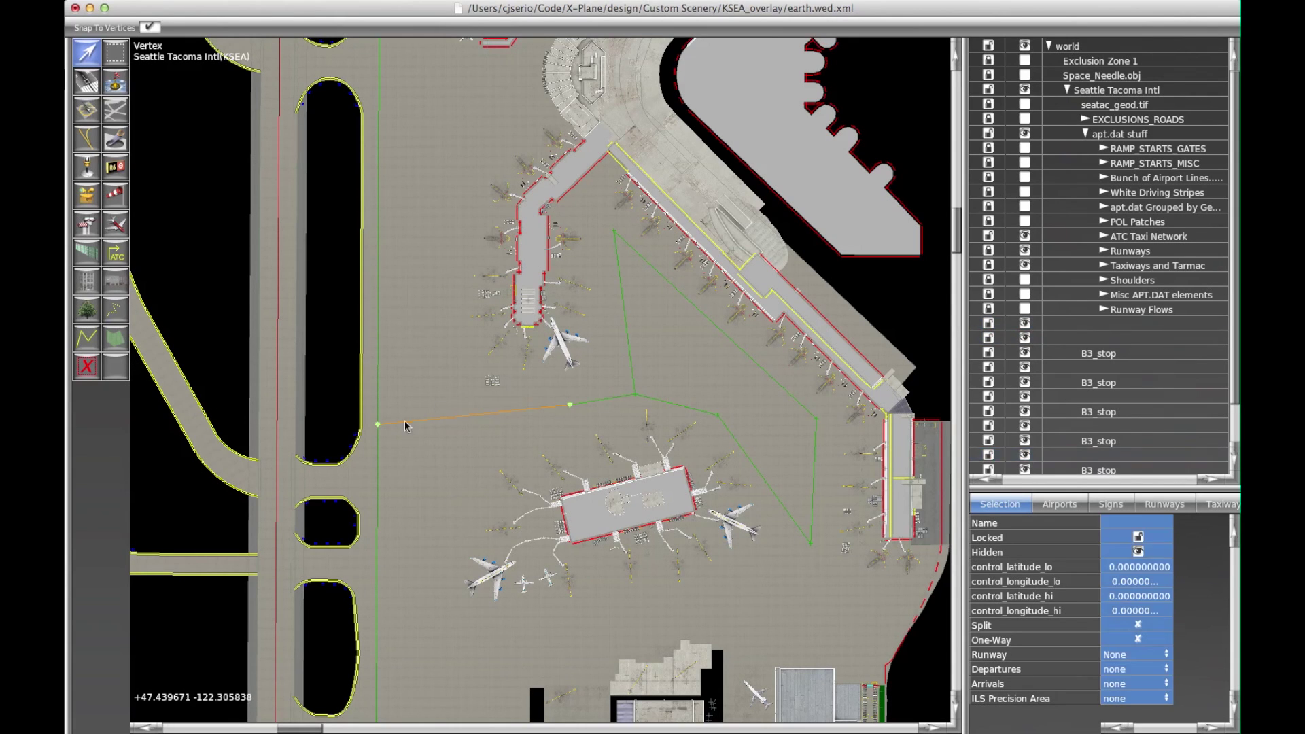
click(378, 460)
scroll(610, 537, down, 5)
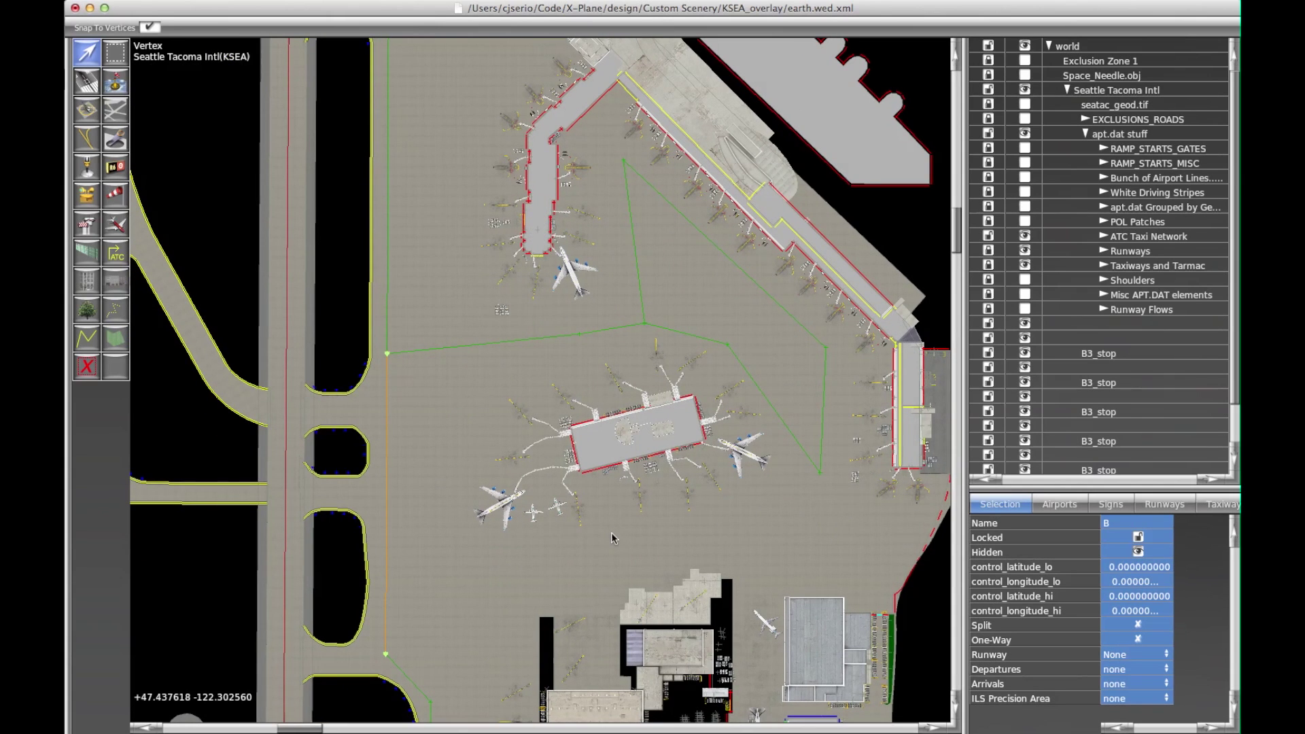
click(715, 457)
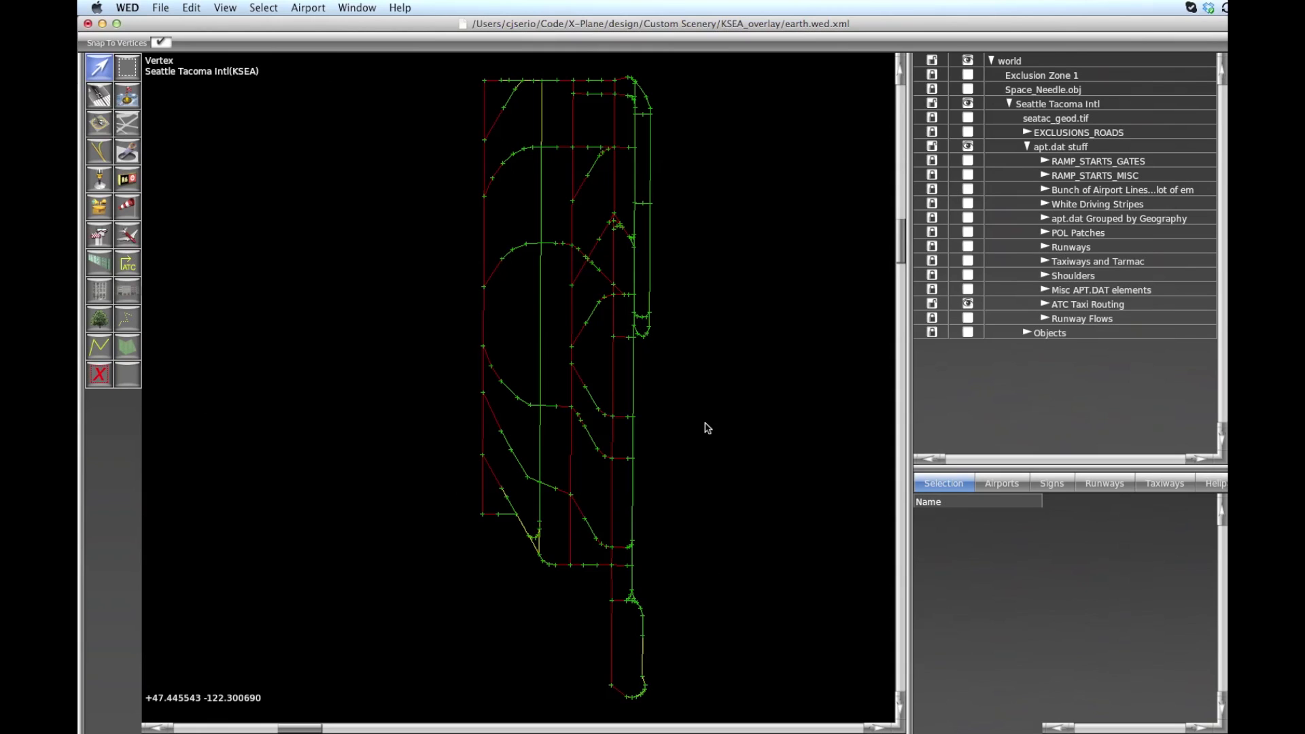
Run Select Zero-Length Edges, Select Double Nodes and Select Crossing Edges, finding nothing selected
click(262, 7)
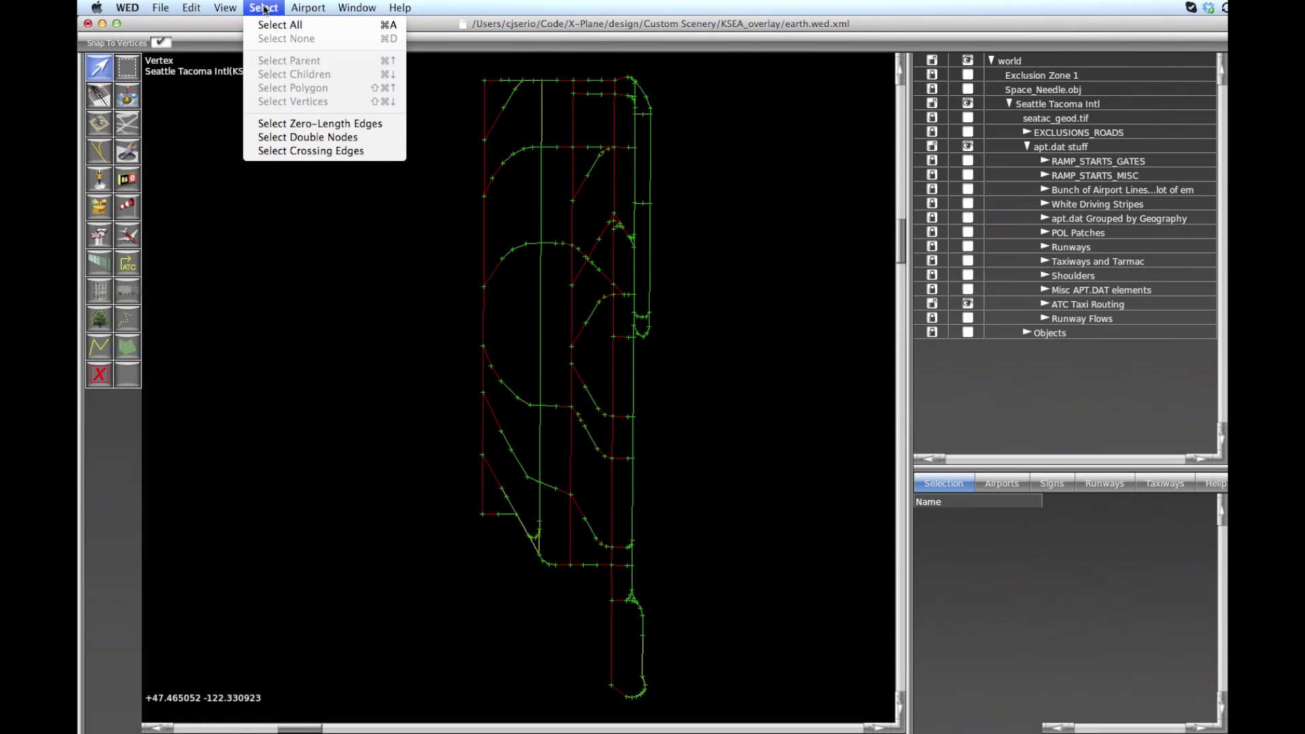
click(312, 127)
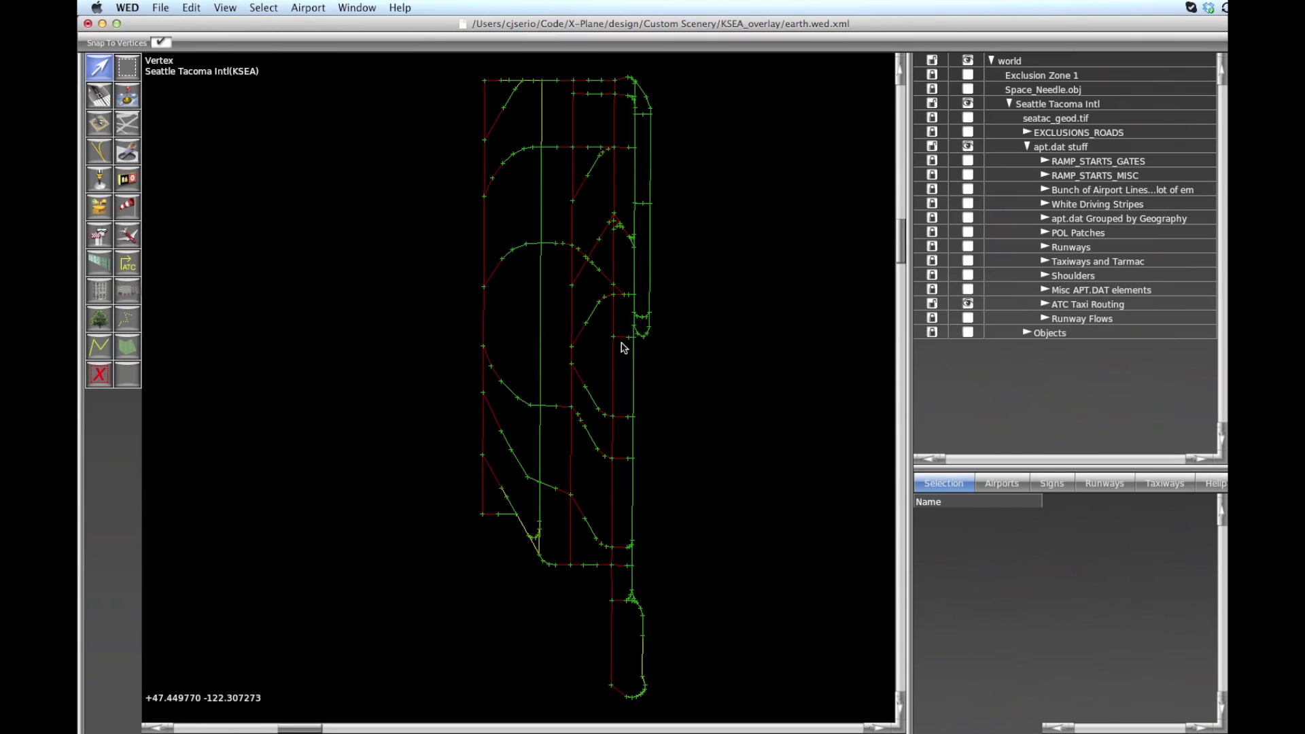
click(265, 10)
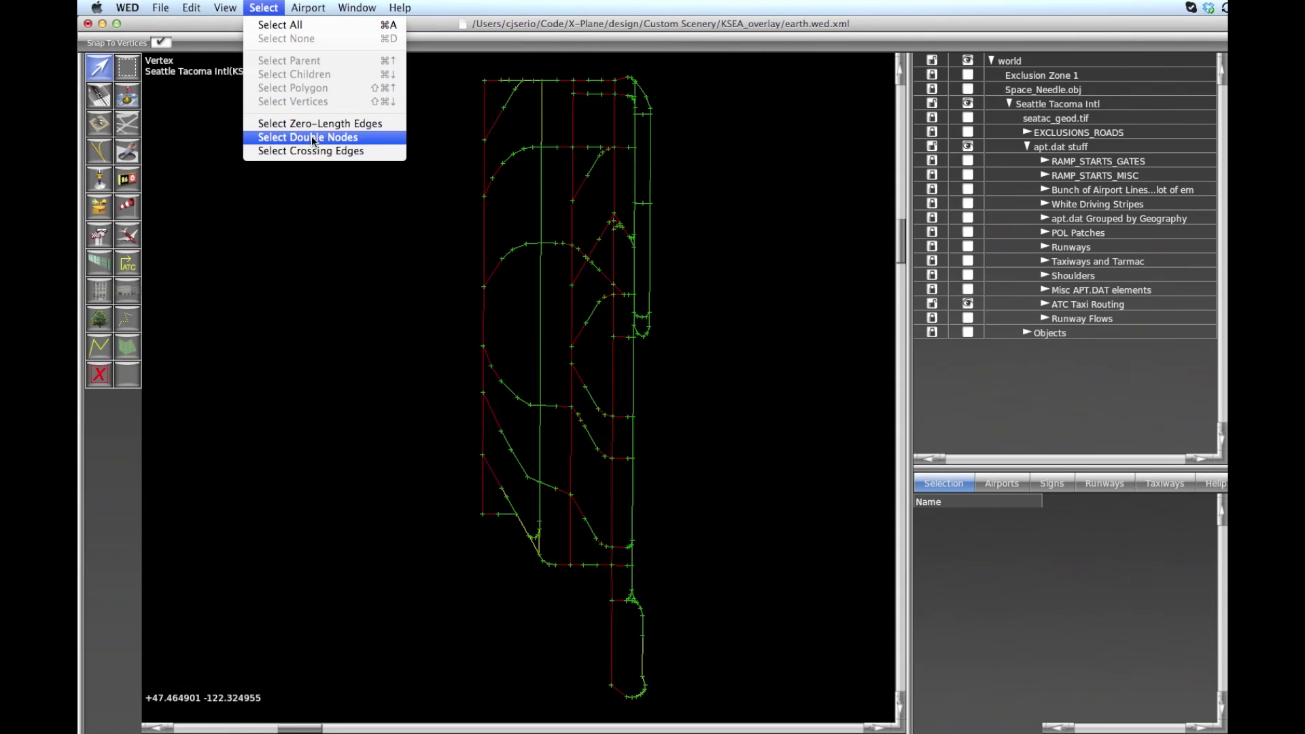
click(313, 138)
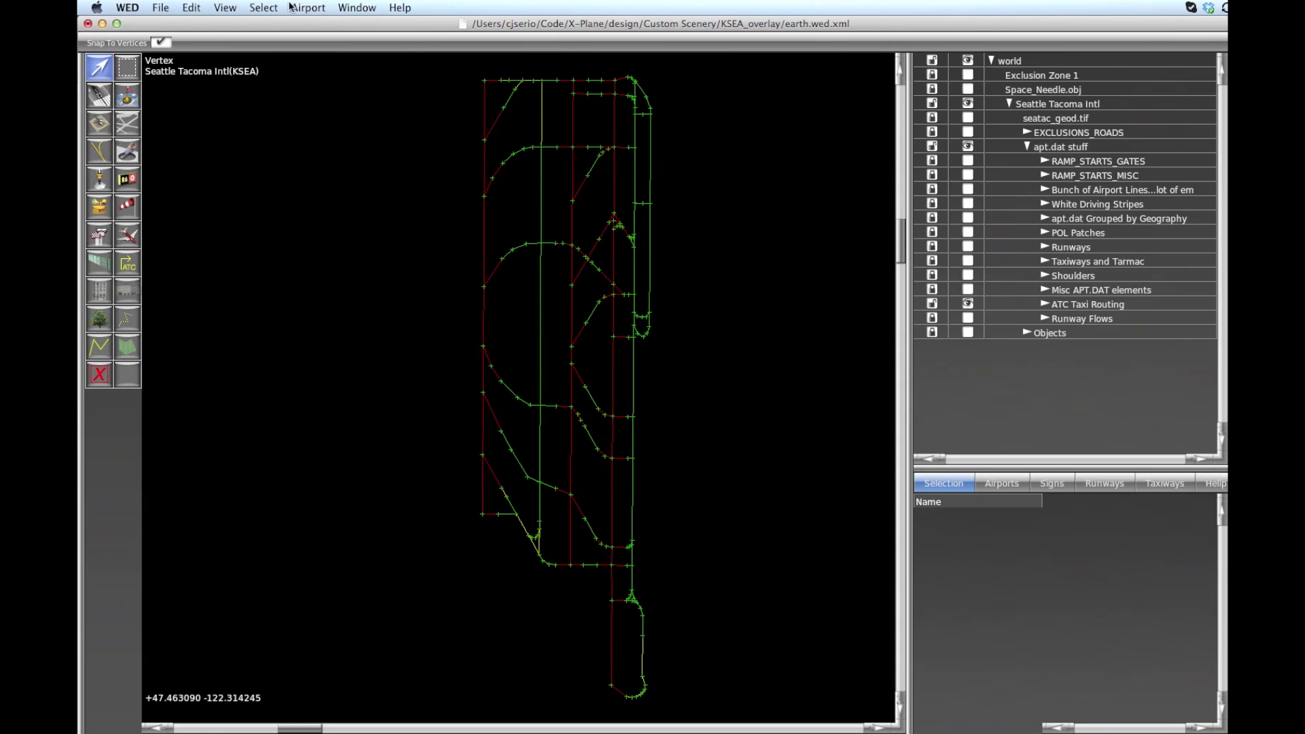
click(264, 8)
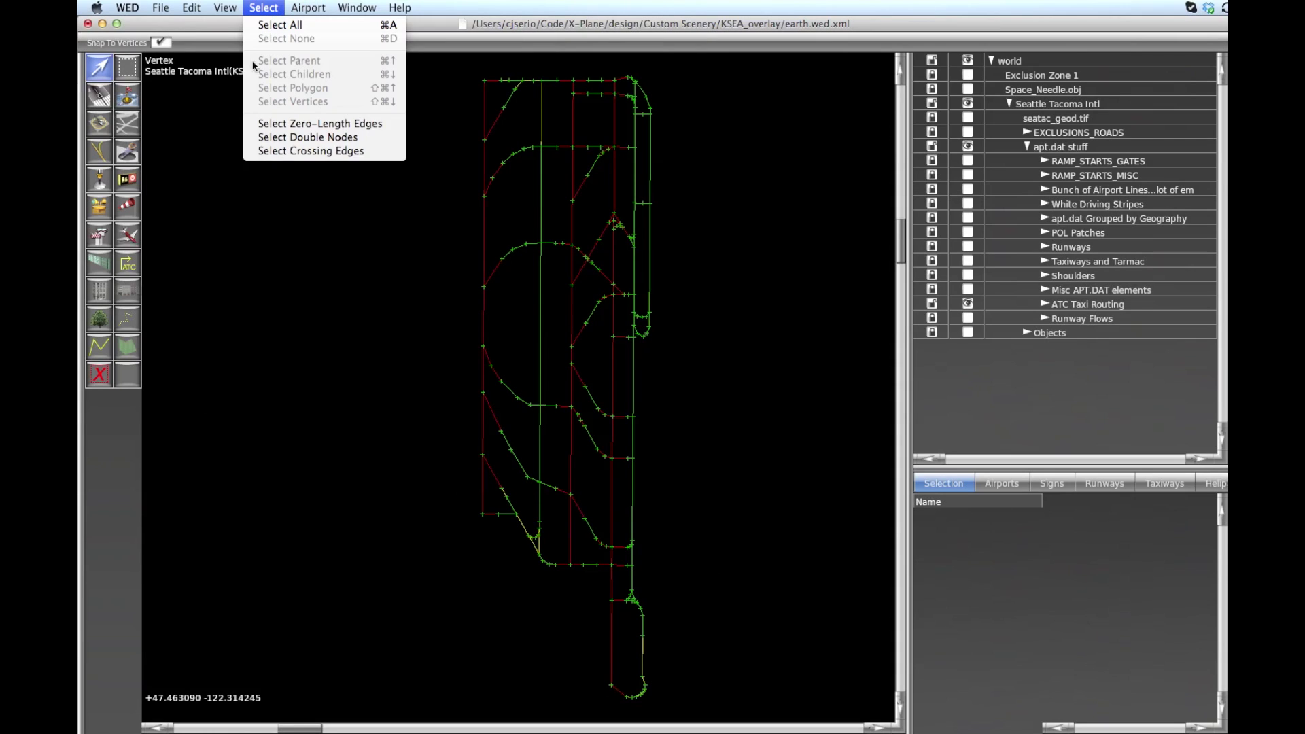
click(272, 152)
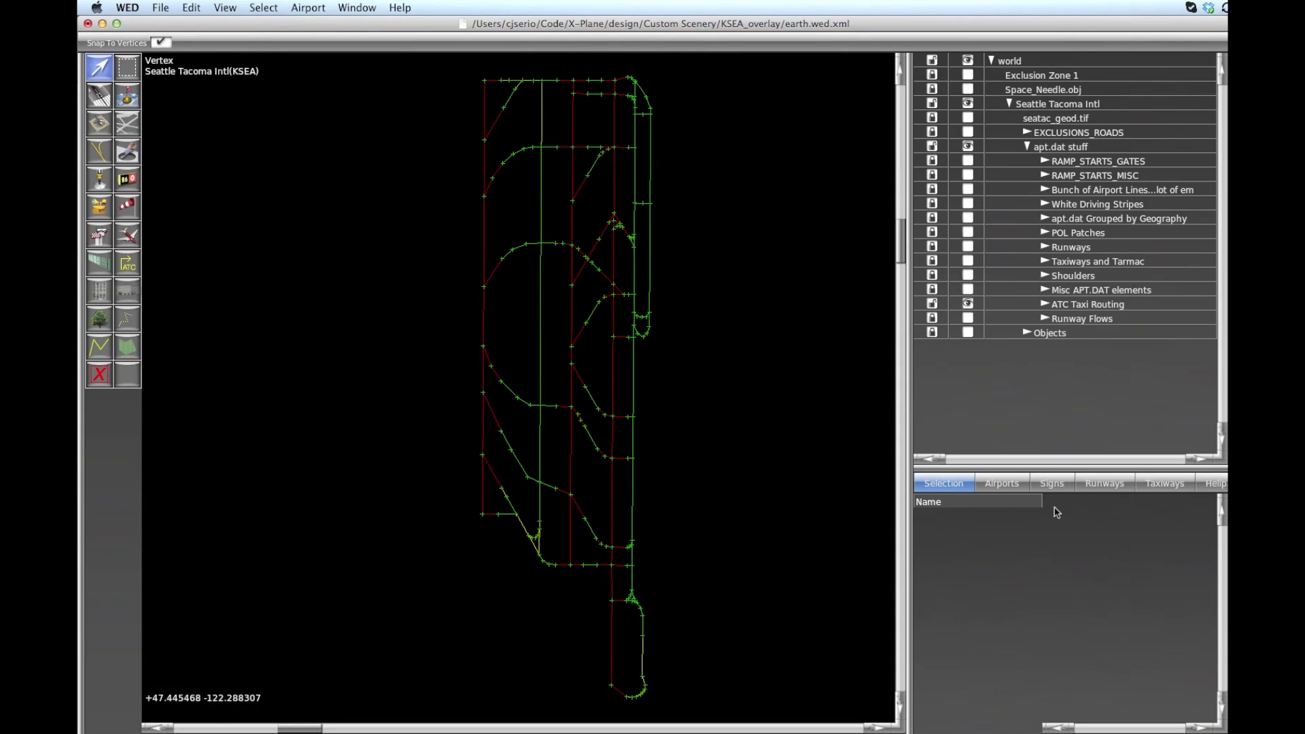
Rerun the zero-length, double-node and crossing-edge checks to confirm the selection stays empty
click(280, 8)
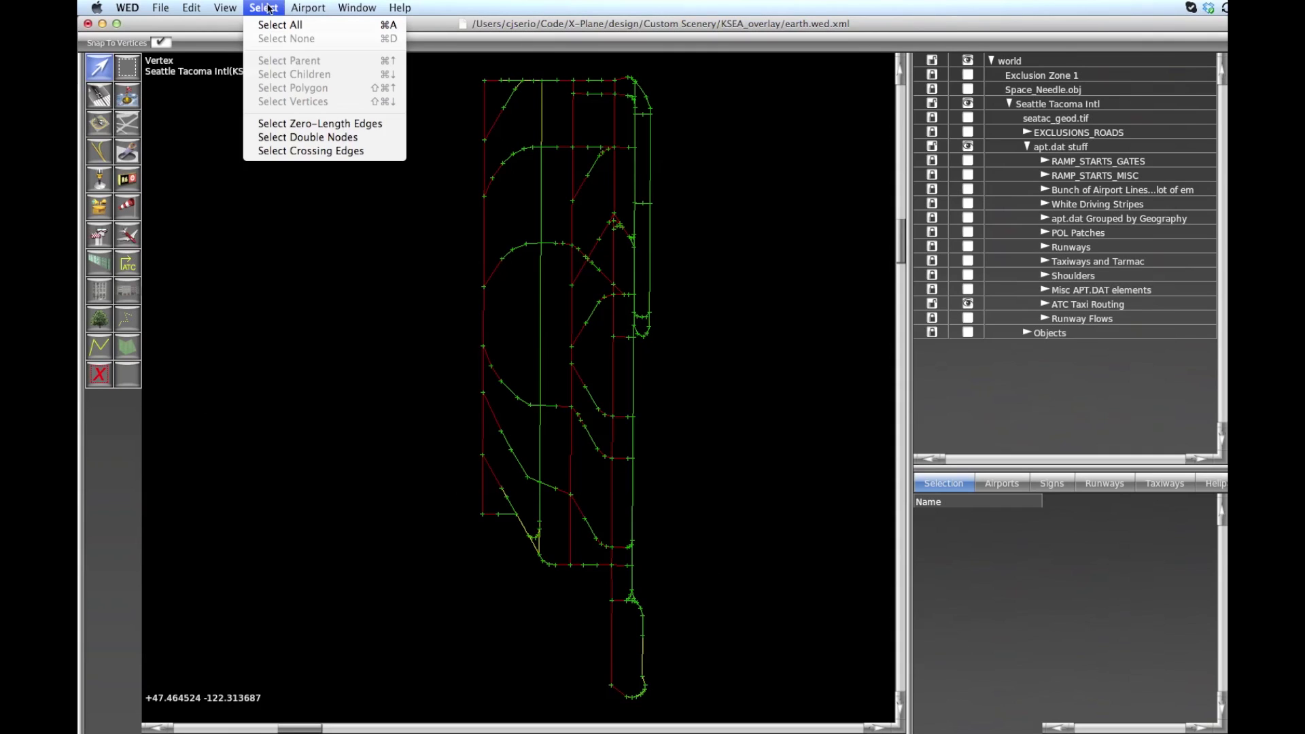
click(316, 124)
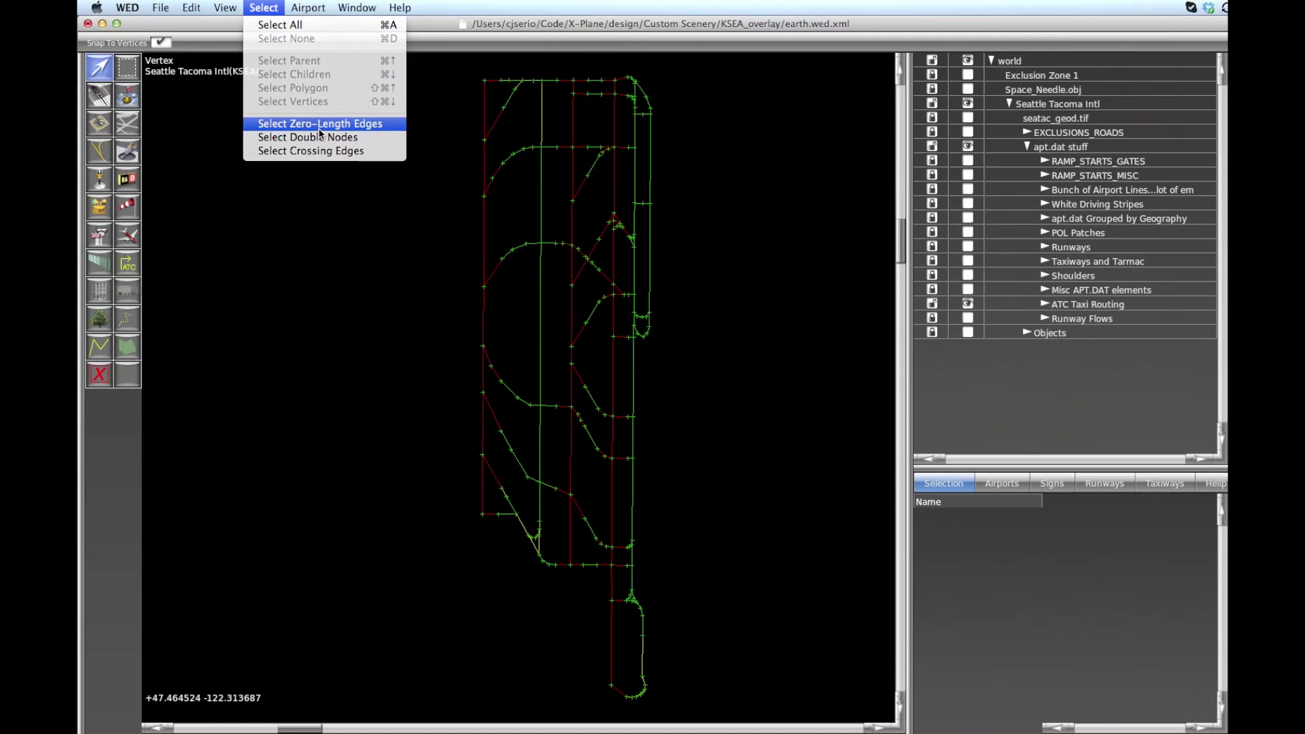
click(265, 7)
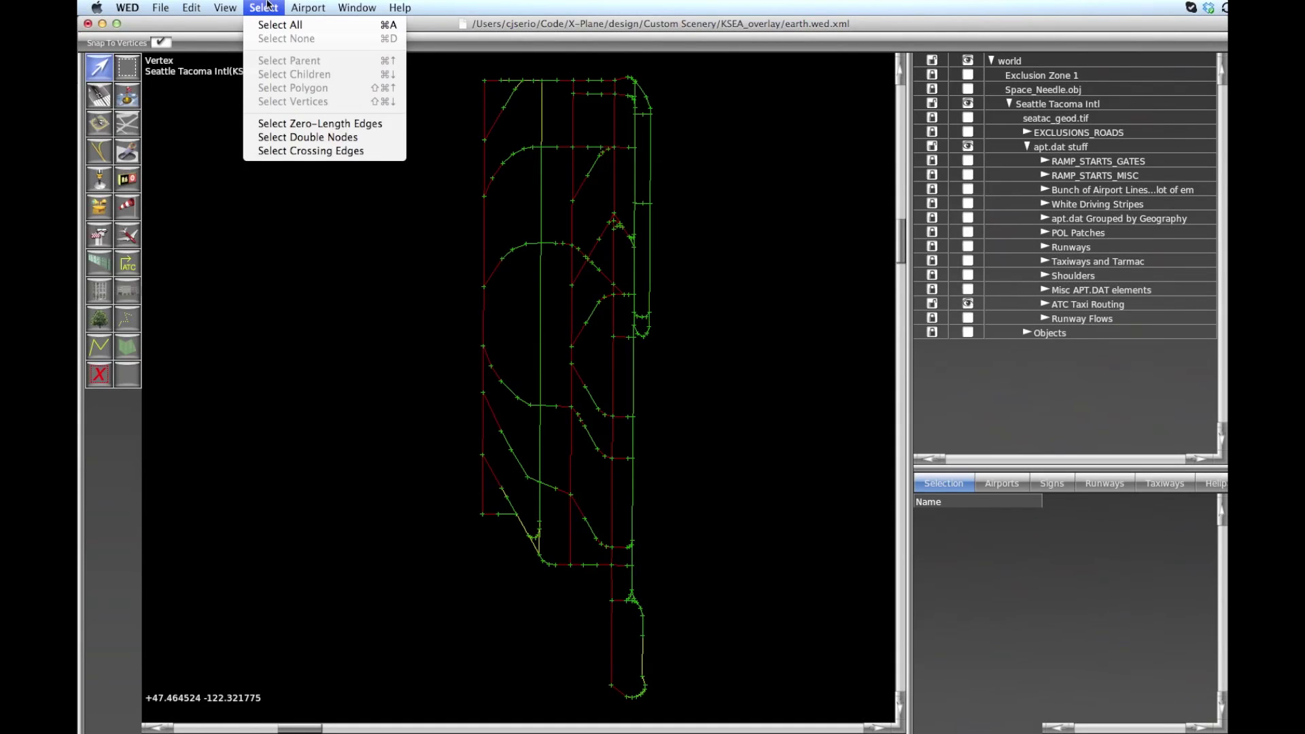
click(331, 138)
click(262, 8)
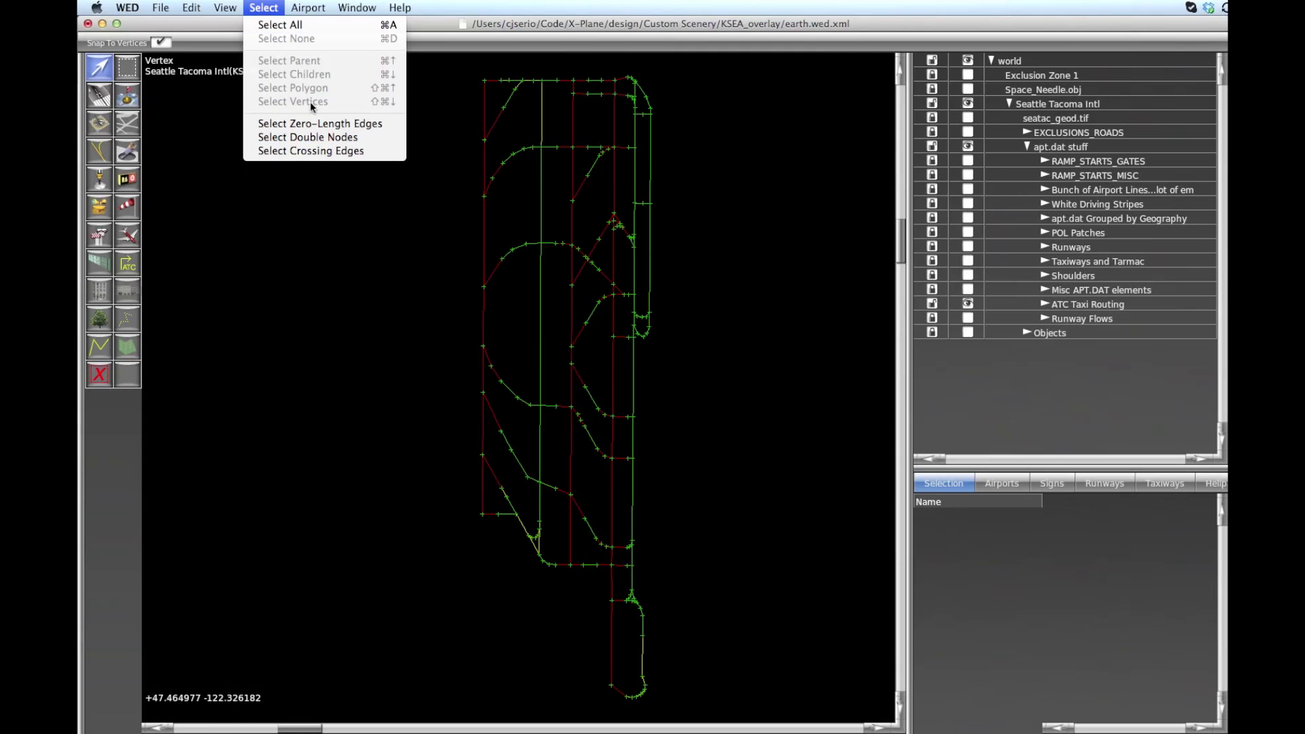
click(312, 155)
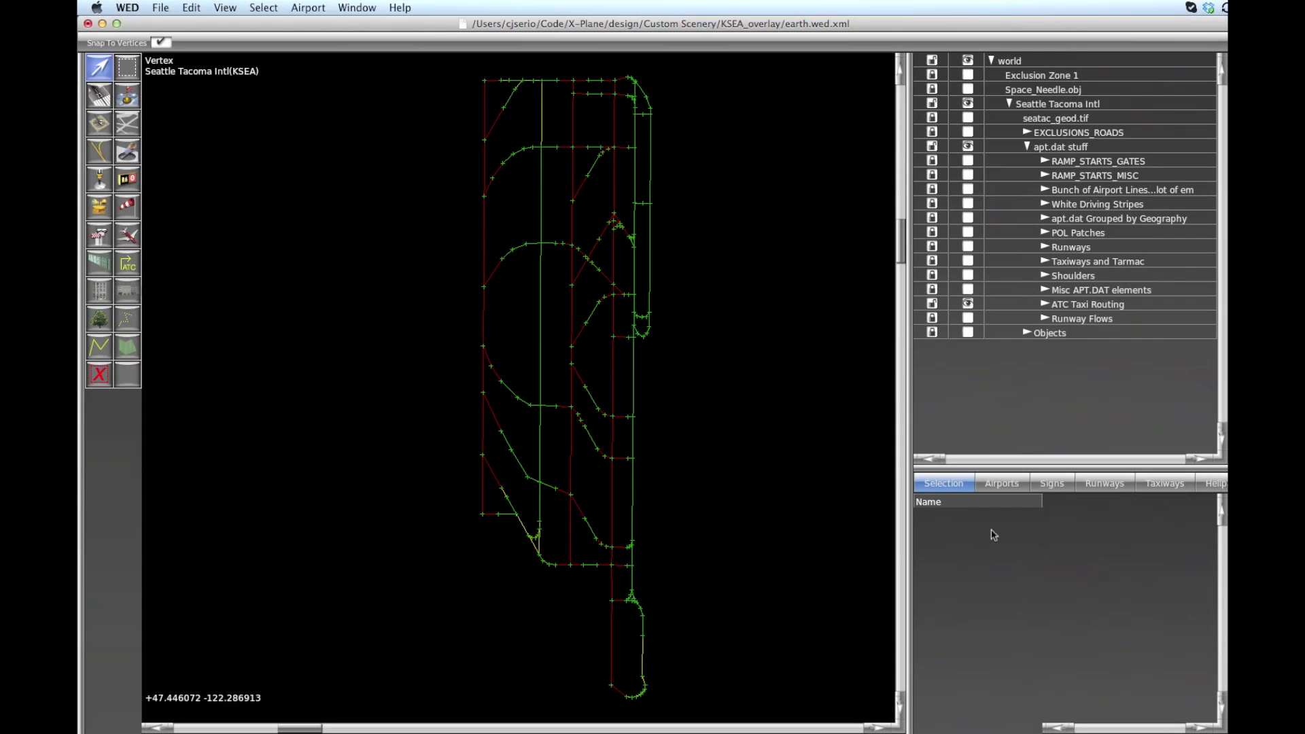
click(131, 269)
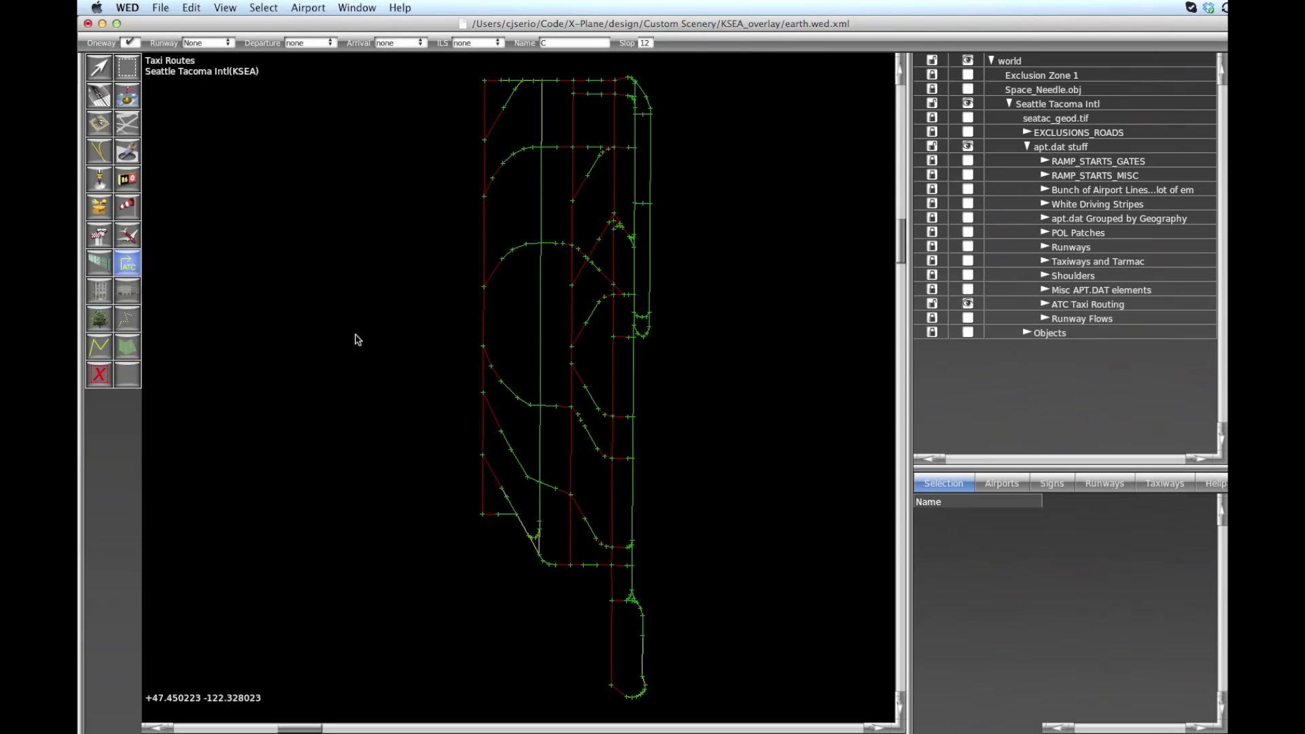
Draw two parallel two-way taxi routes named C in an empty map area
click(129, 44)
scroll(344, 399, up, 3)
right_drag(323, 393, 688, 439)
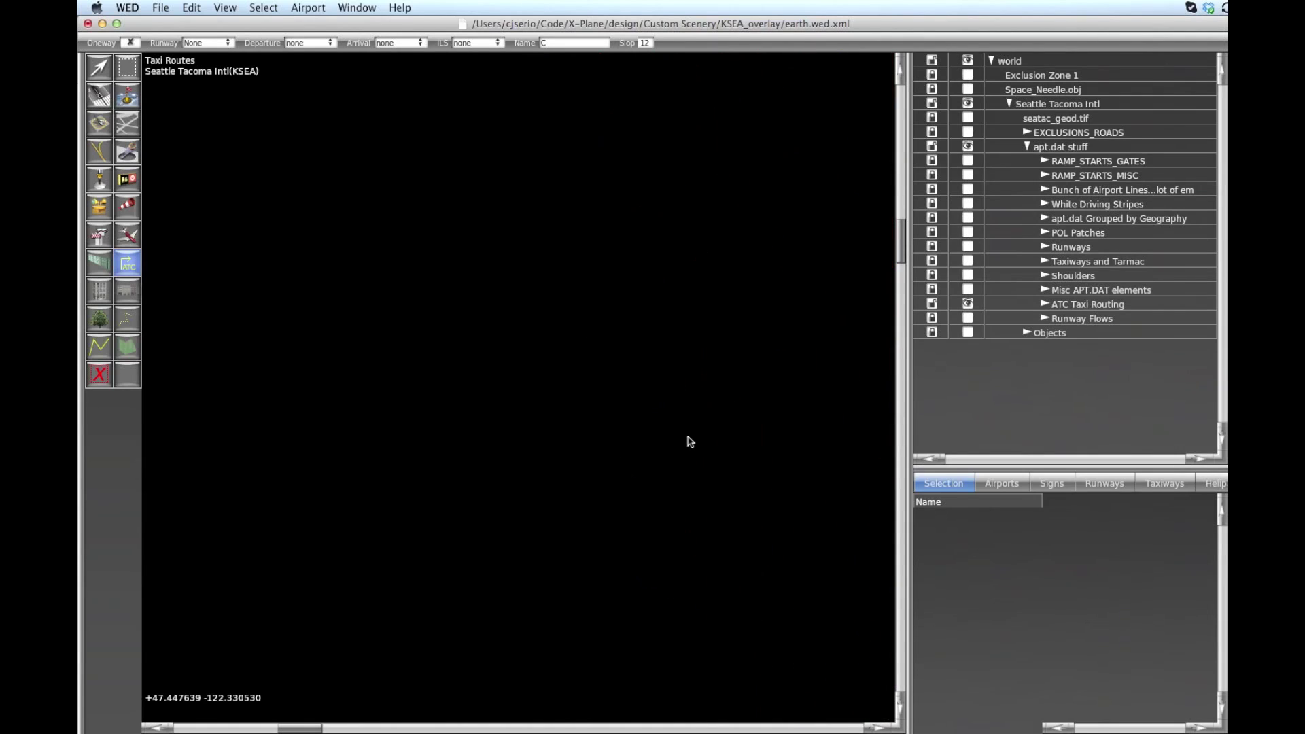
click(269, 227)
click(662, 225)
key(Return)
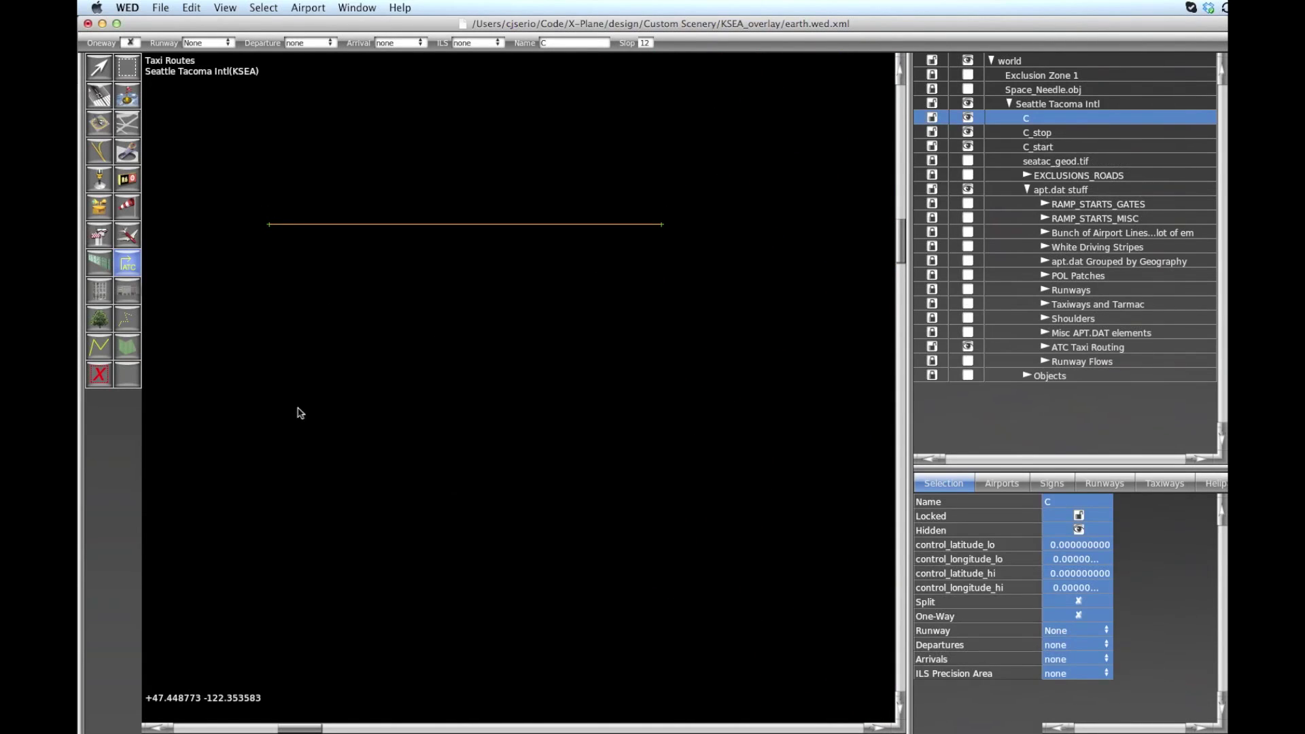
click(267, 401)
click(654, 394)
key(Return)
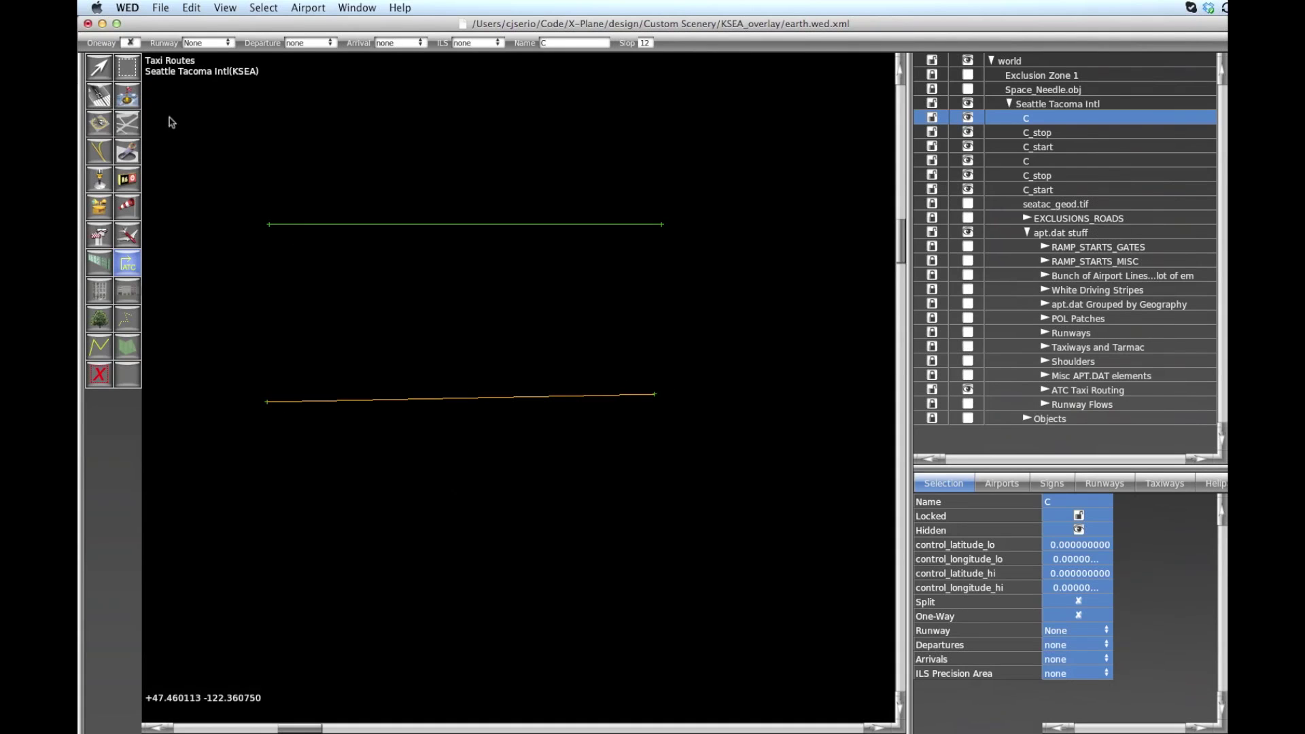
Drag the lower C route's end vertex up so it crosses the upper route
click(98, 67)
click(670, 399)
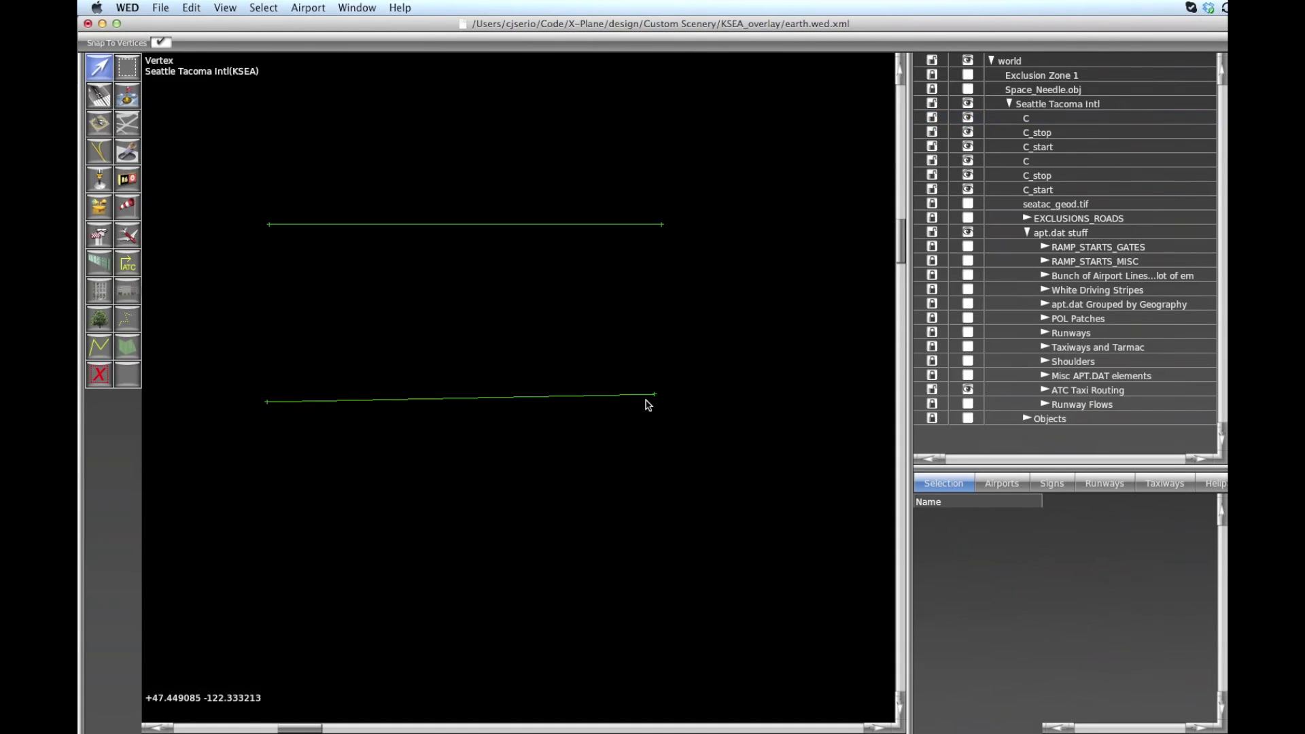
click(654, 395)
drag(654, 395, 487, 79)
click(516, 299)
Pan and zoom to centre the two crossing C edges in the view
scroll(441, 305, down, 1)
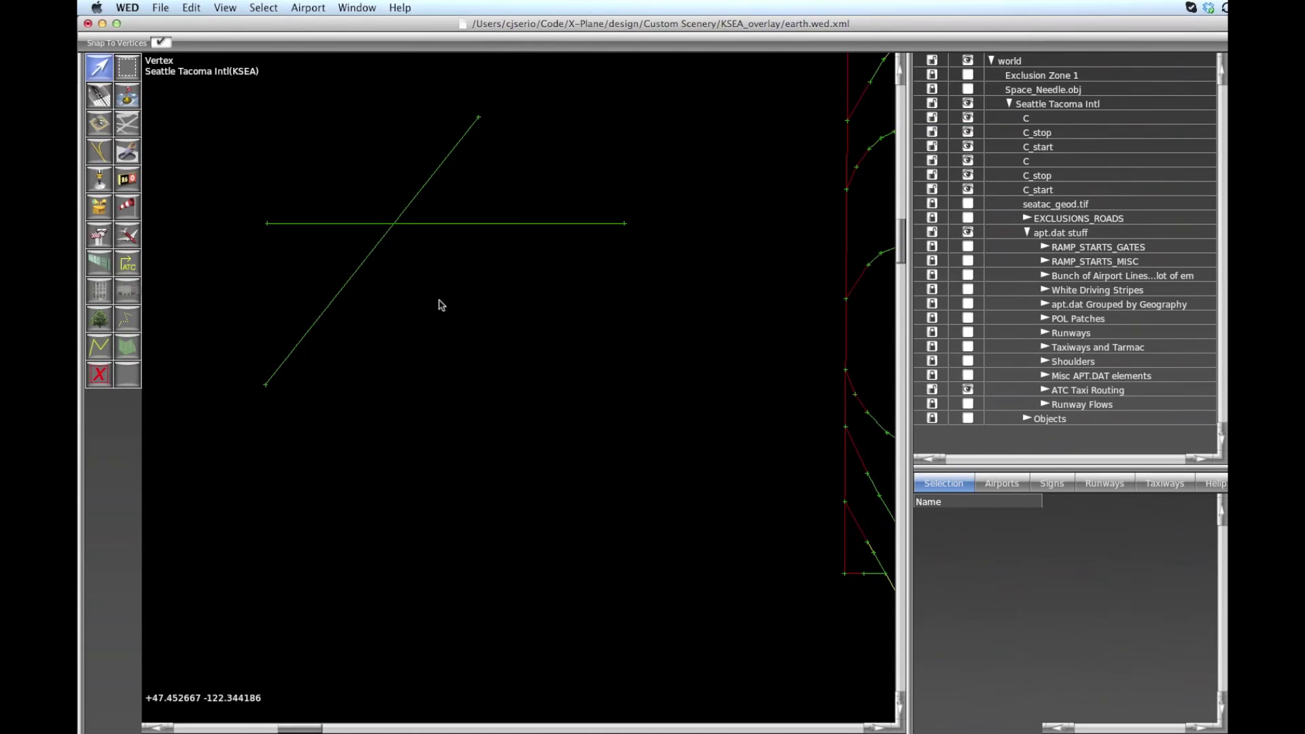
right_drag(441, 305, 522, 375)
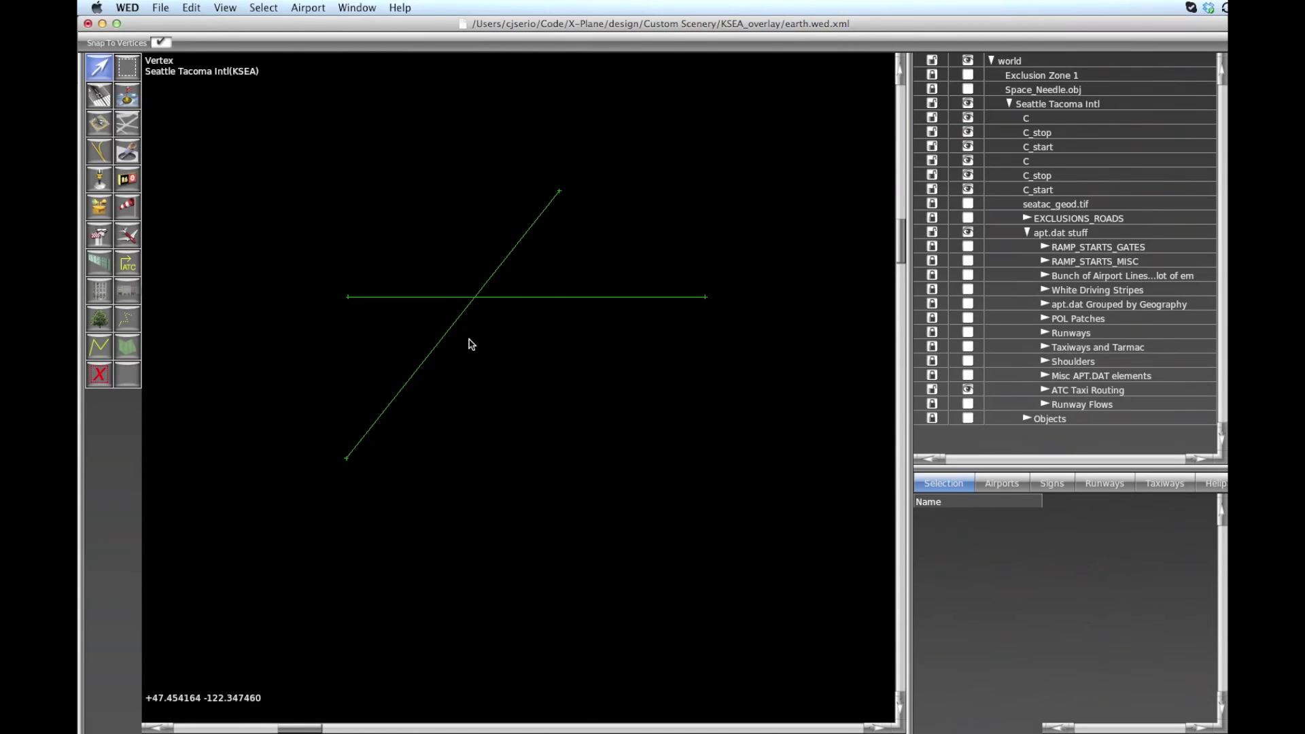
scroll(474, 295, up, 3)
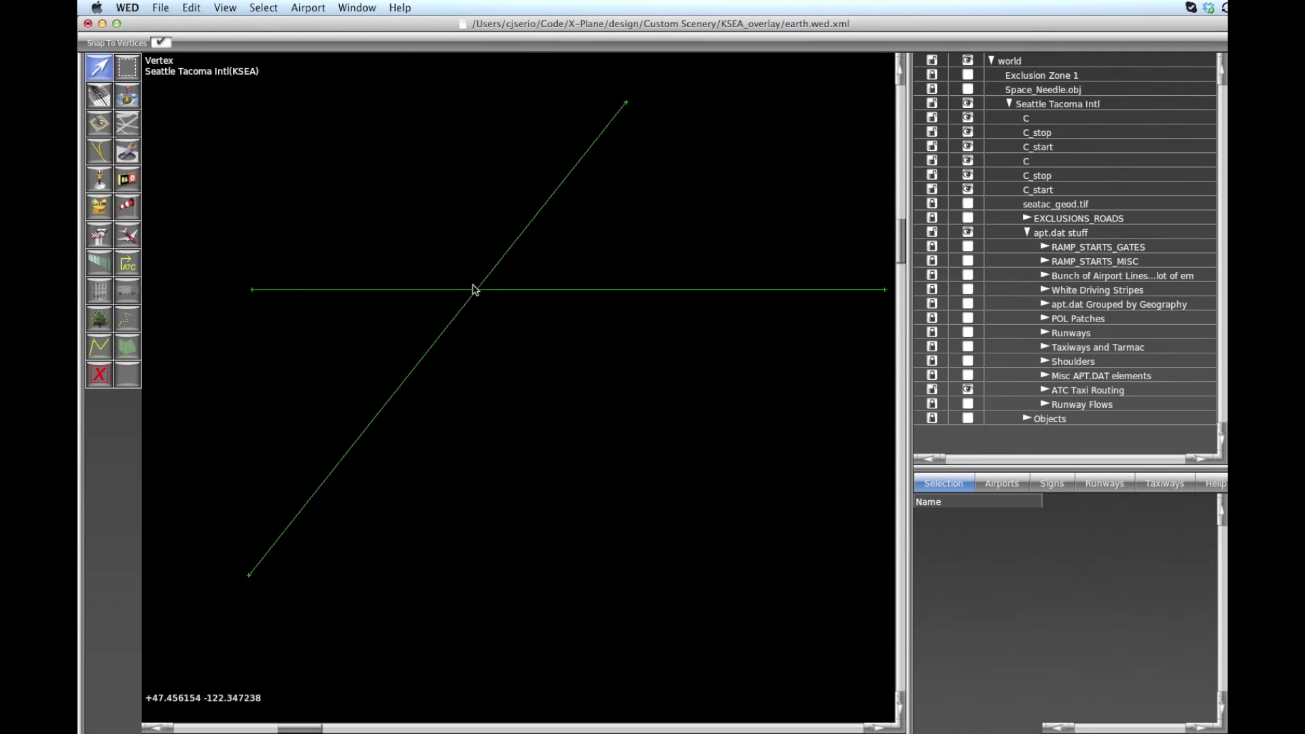
scroll(488, 376, down, 1)
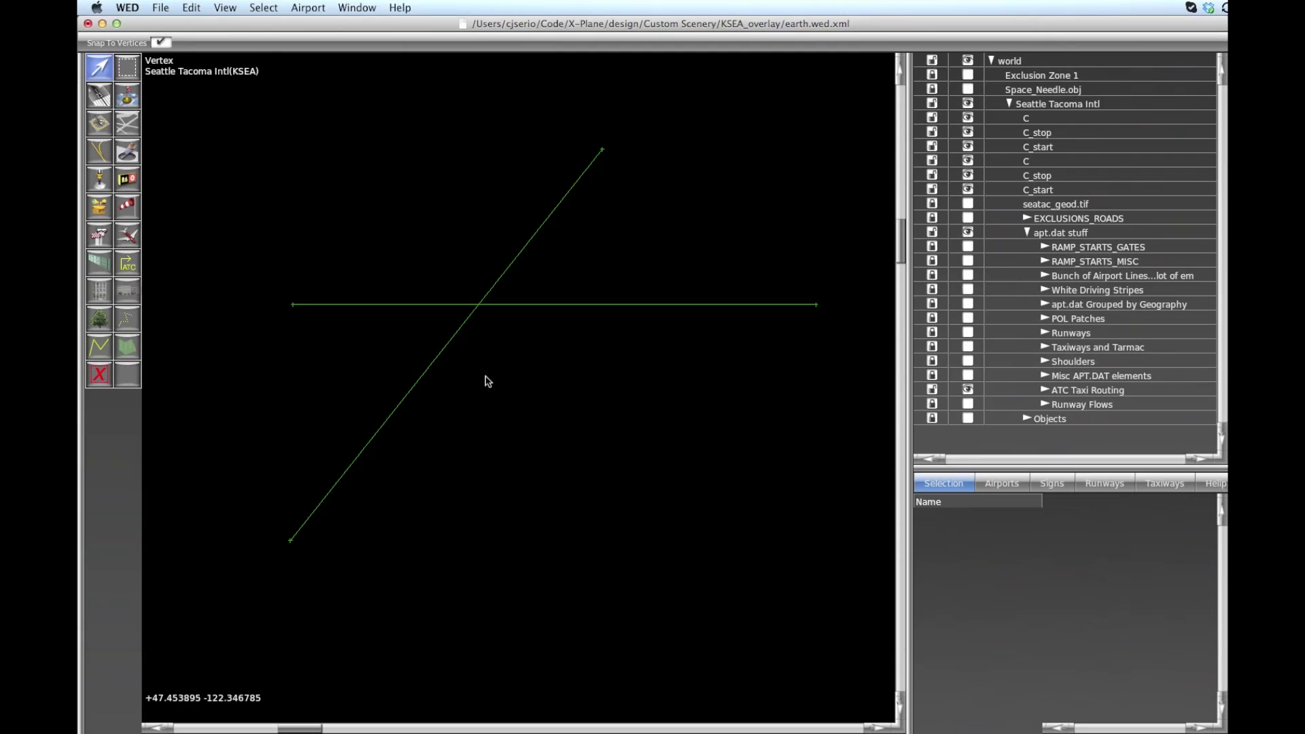
scroll(488, 381, down, 1)
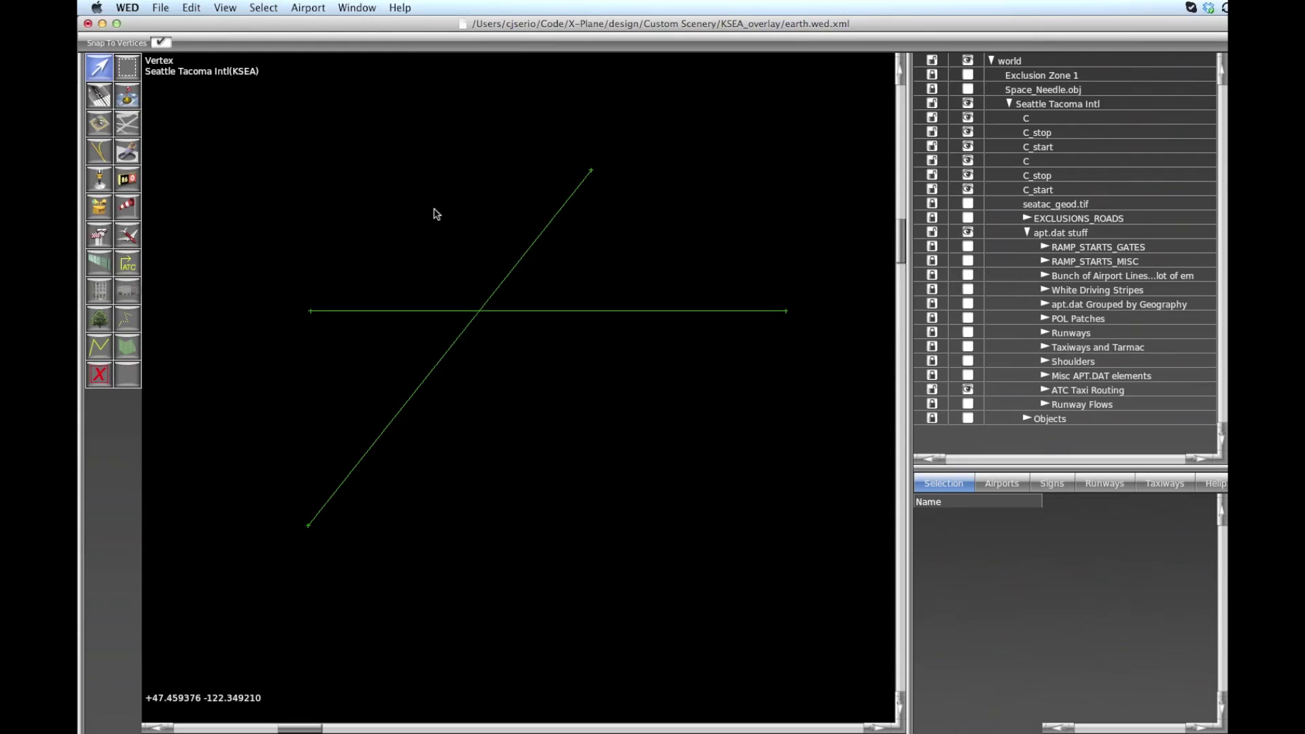
click(280, 9)
Use Select Crossing Edges to locate the two intersecting C edges, then deselect them
click(295, 153)
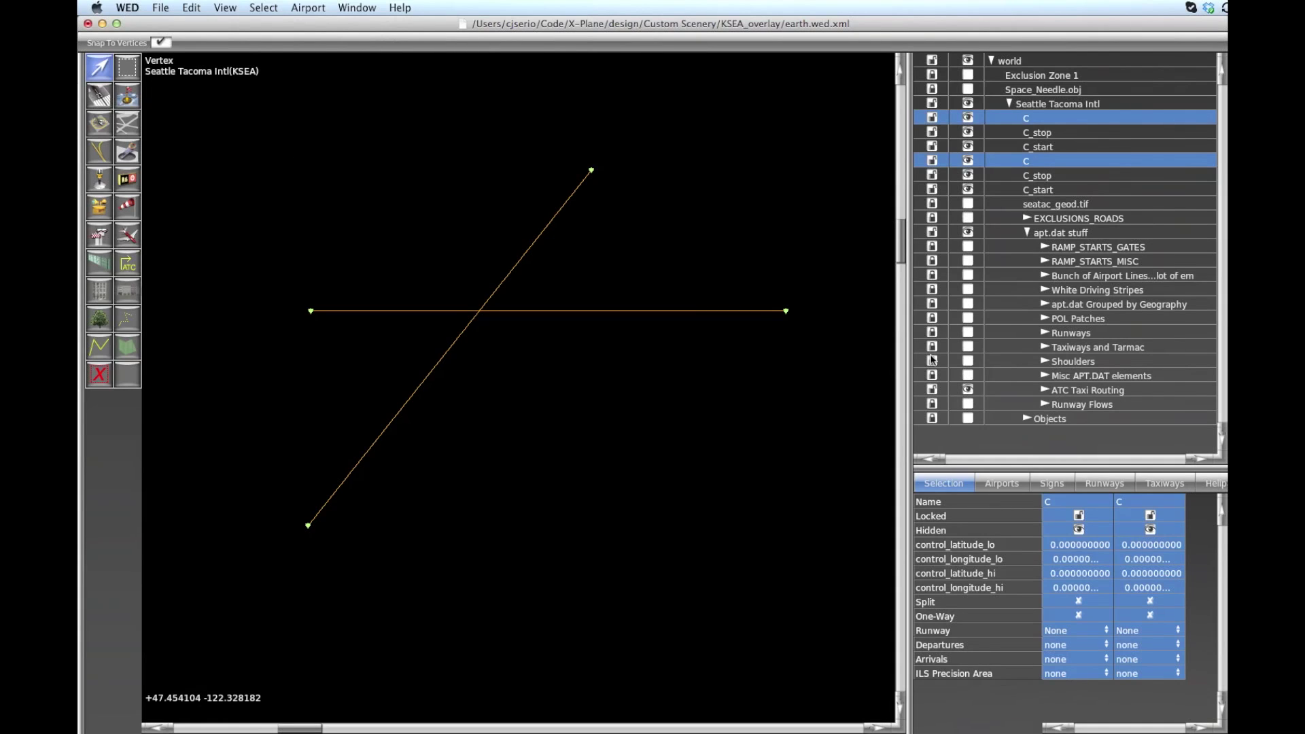
scroll(771, 355, down, 5)
scroll(751, 370, up, 2)
scroll(682, 347, up, 6)
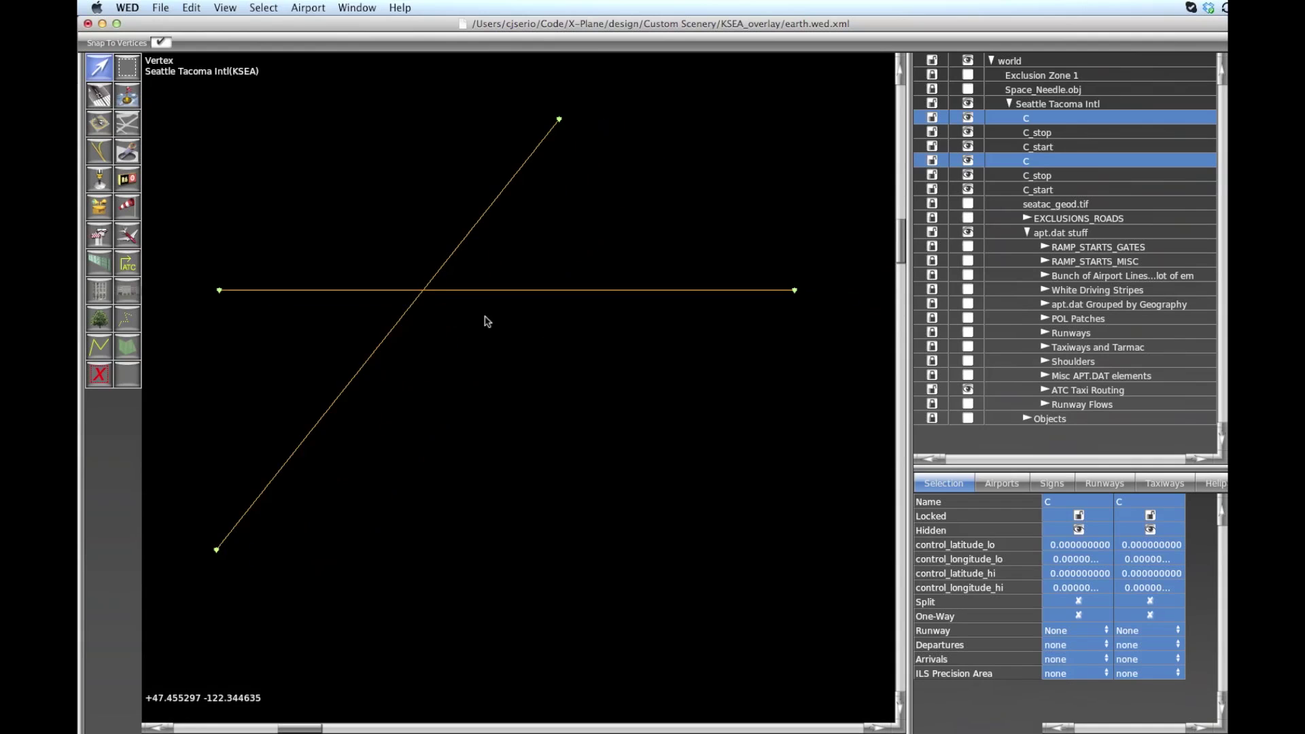
scroll(487, 320, down, 1)
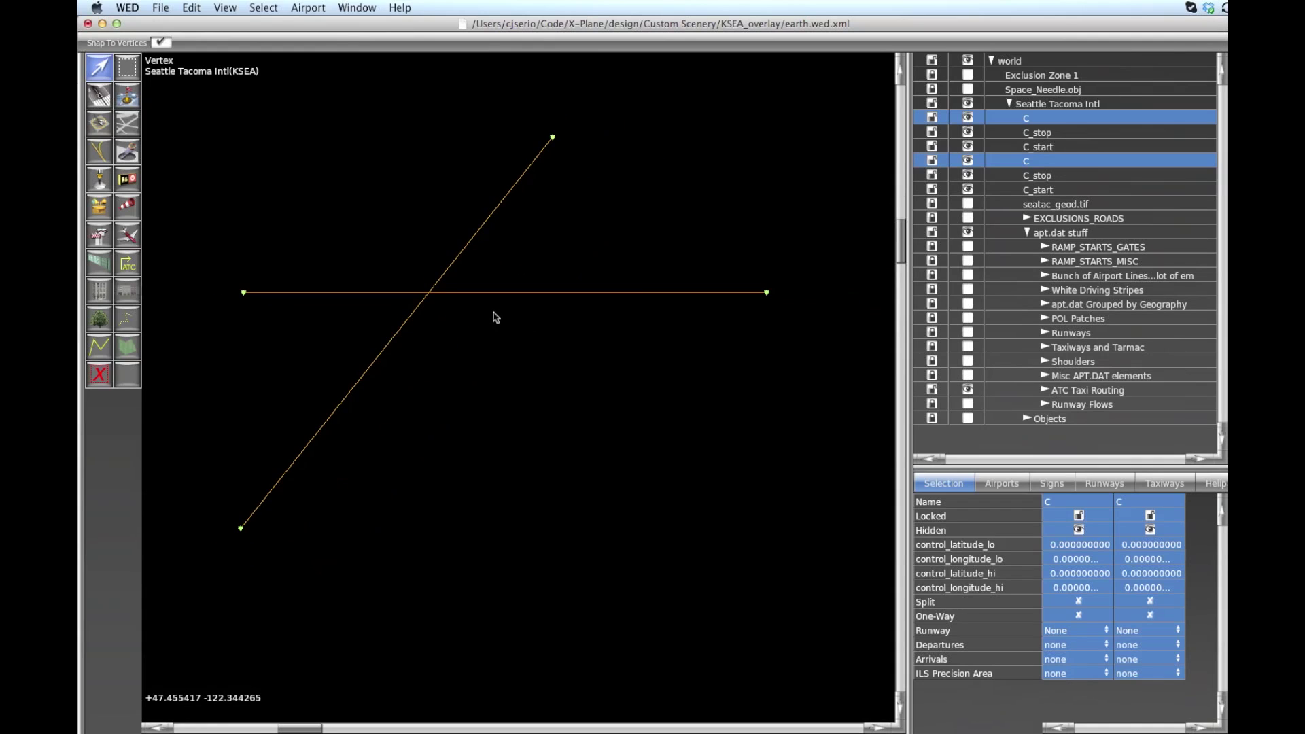
click(494, 317)
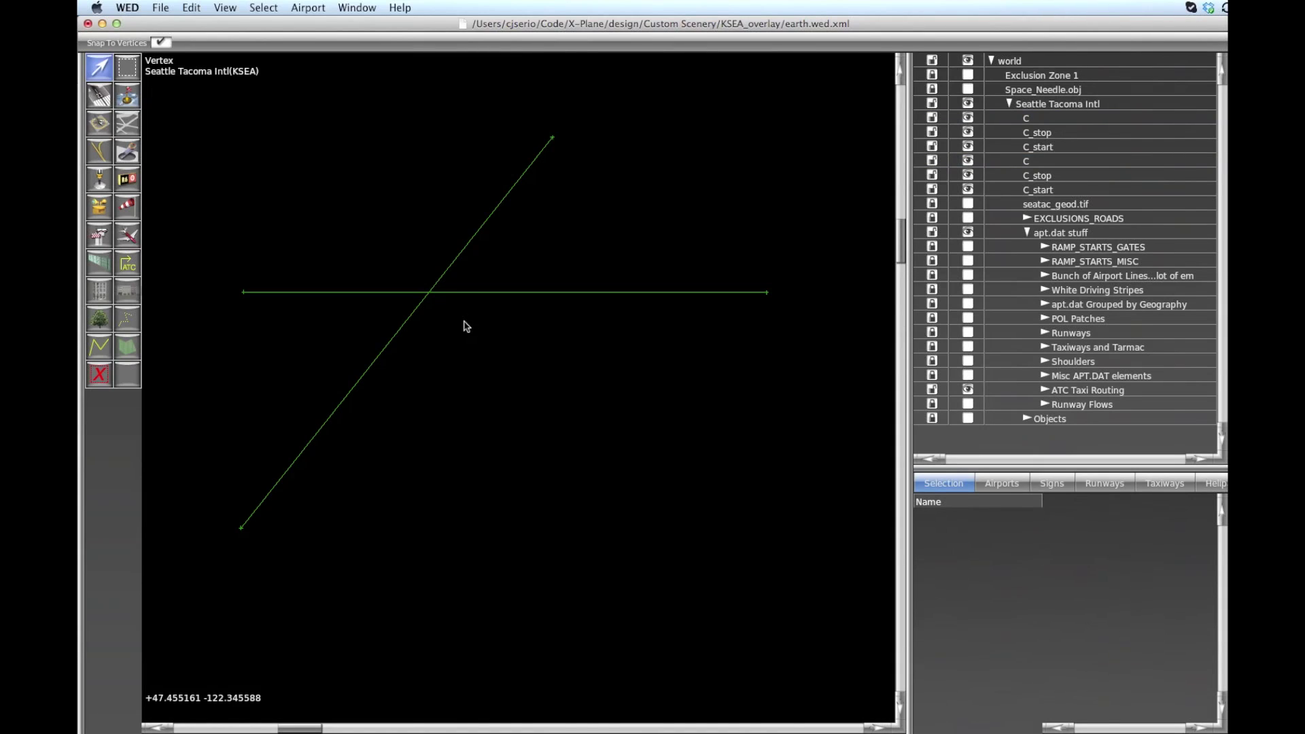
Split the diagonal and horizontal C edges at the crossing point
click(423, 305)
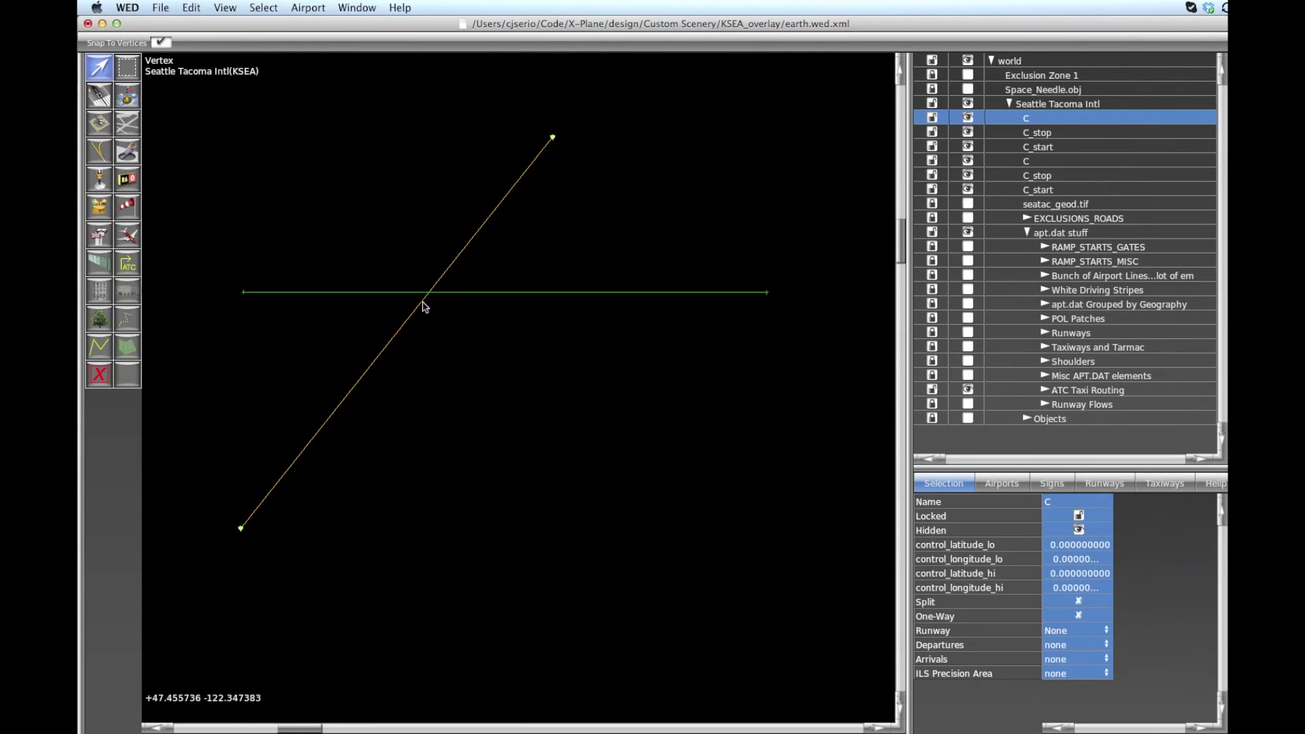
alt+click(420, 304)
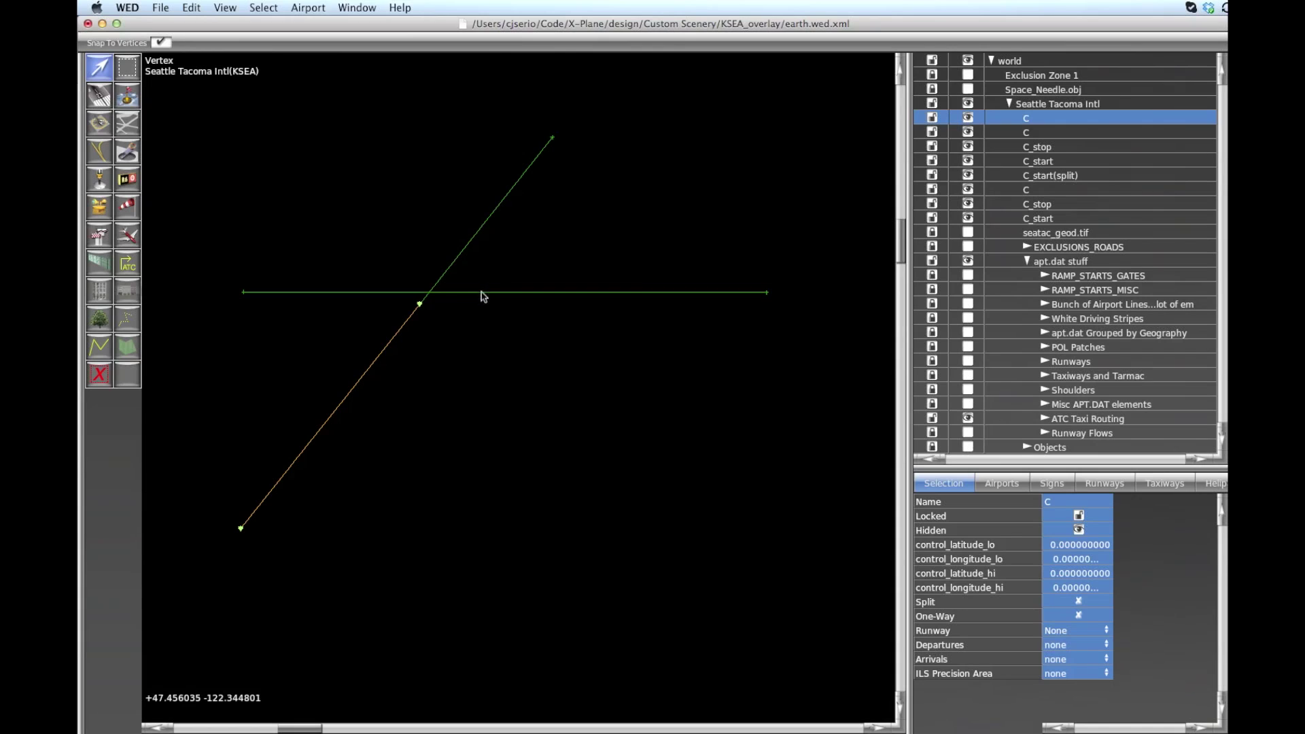
click(442, 293)
alt+click(443, 294)
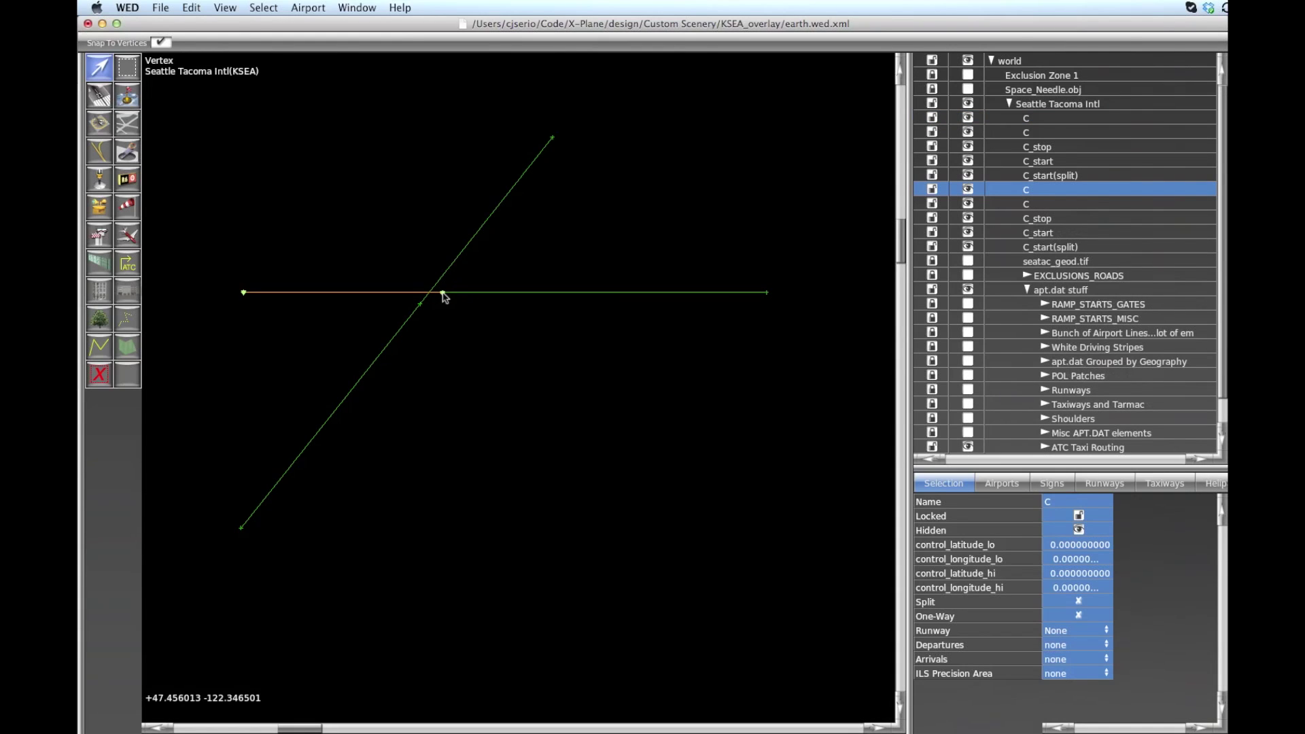
click(446, 311)
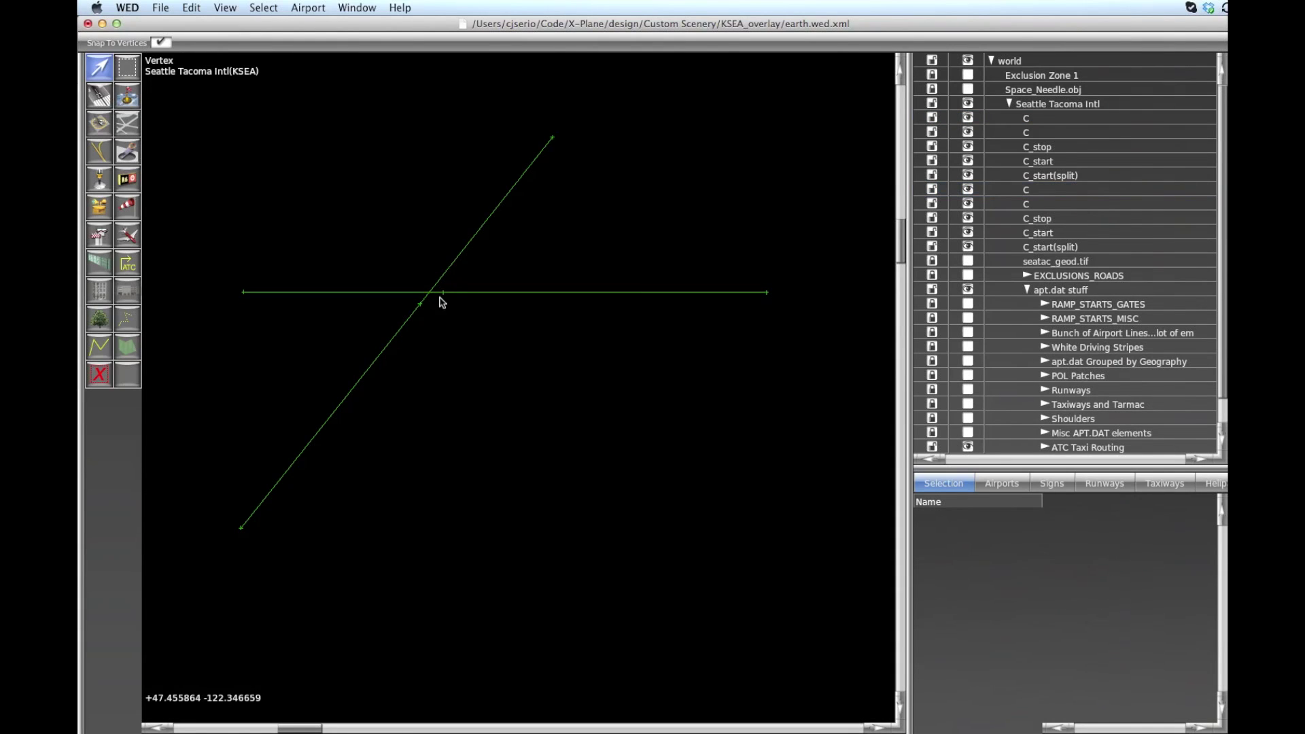
Move the diagonal edge's split node onto the horizontal edge's intersection node
click(442, 293)
click(423, 309)
mouse_move(421, 304)
mouse_down()
mouse_move(443, 295)
mouse_move(419, 300)
mouse_move(432, 292)
mouse_move(487, 335)
mouse_move(431, 293)
mouse_up()
click(460, 323)
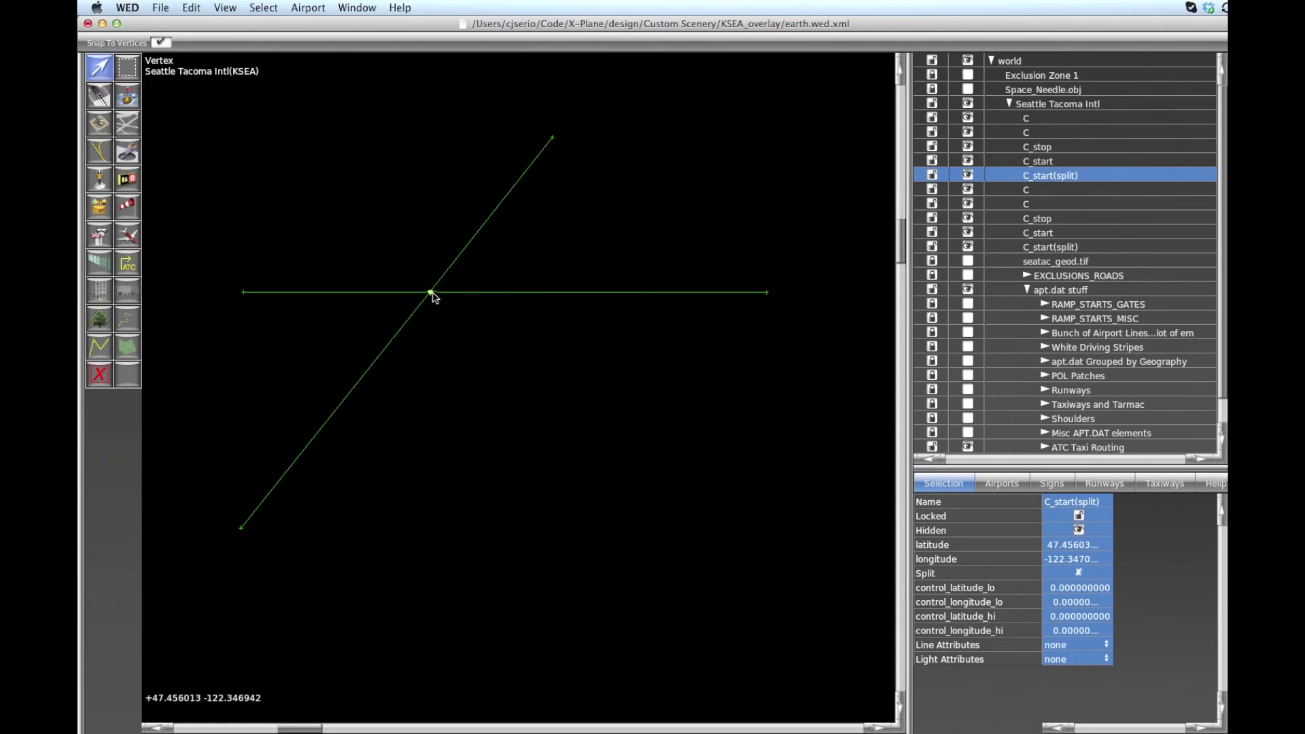
click(470, 320)
scroll(442, 301, up, 2)
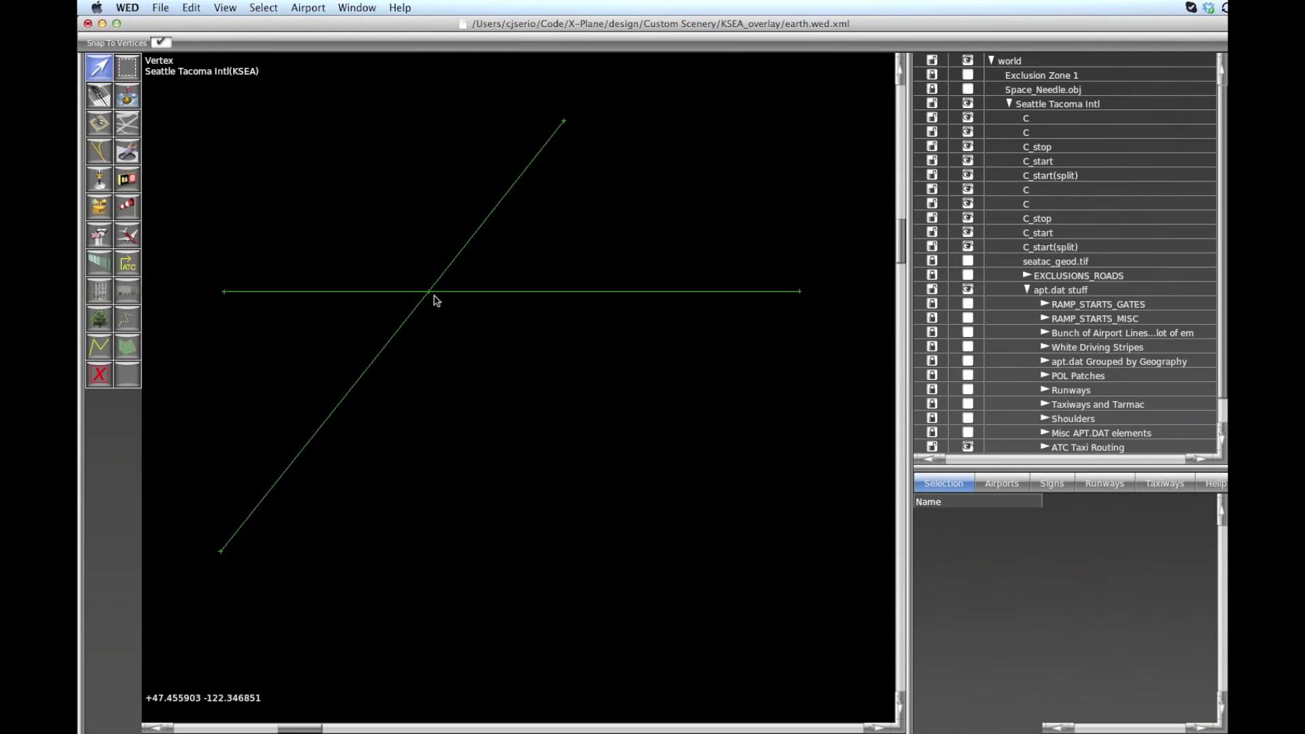
click(264, 8)
Check for crossing edges, then select the two overlapping split nodes with Select Double Nodes
click(319, 151)
click(265, 8)
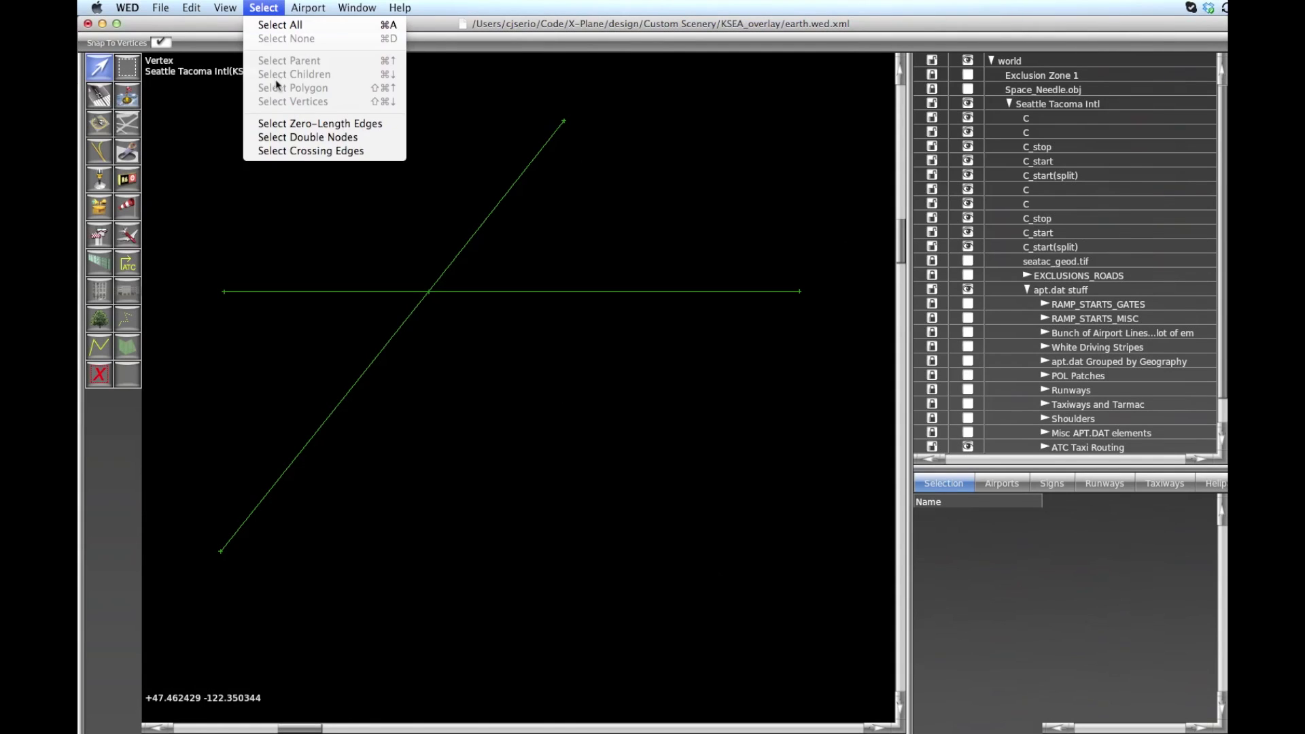
click(335, 142)
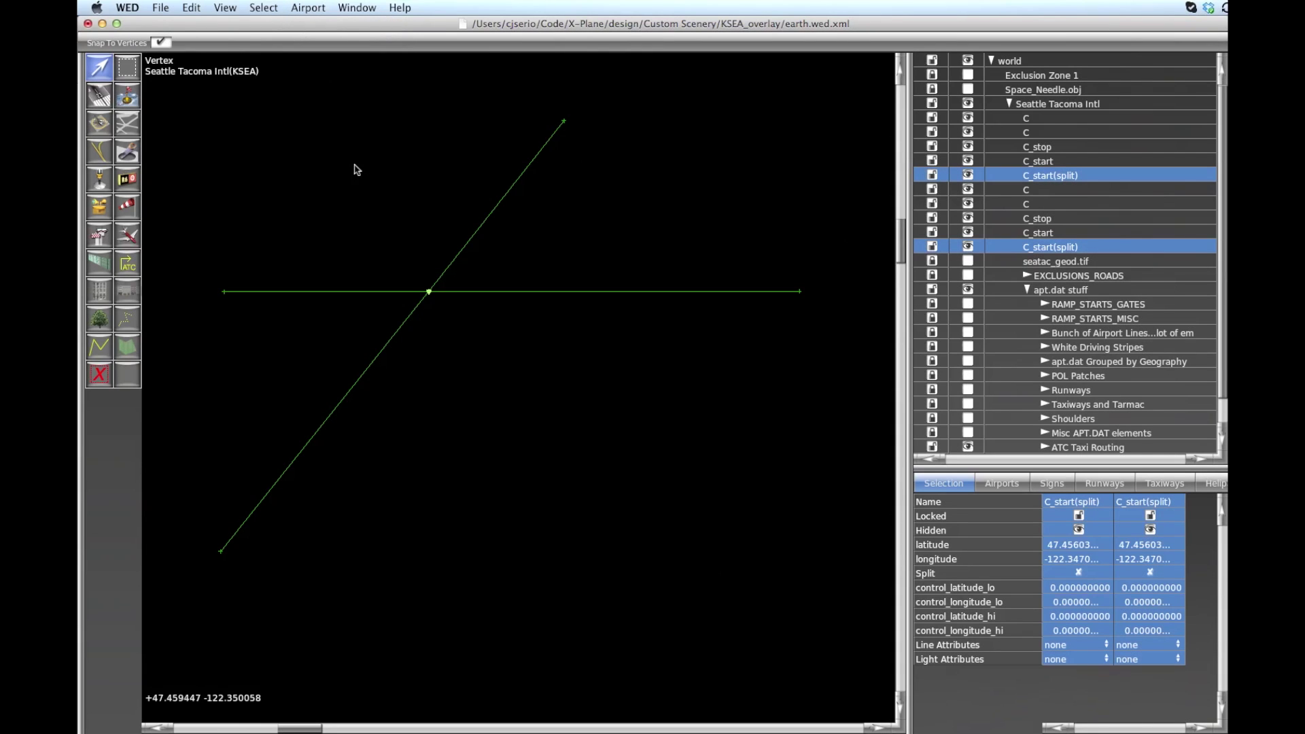
scroll(661, 437, down, 3)
scroll(660, 435, up, 3)
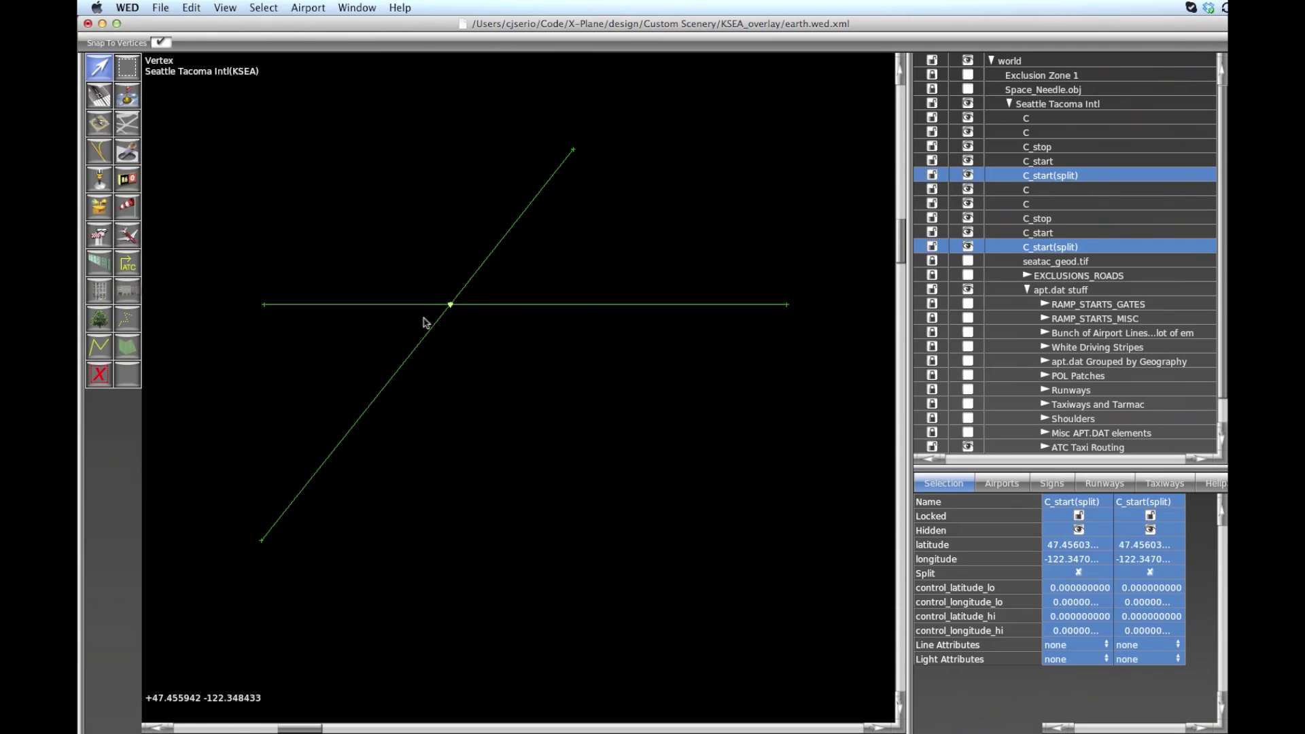
Merge the nodes with Edit > Merge and drag the junction to verify both routes follow
click(194, 8)
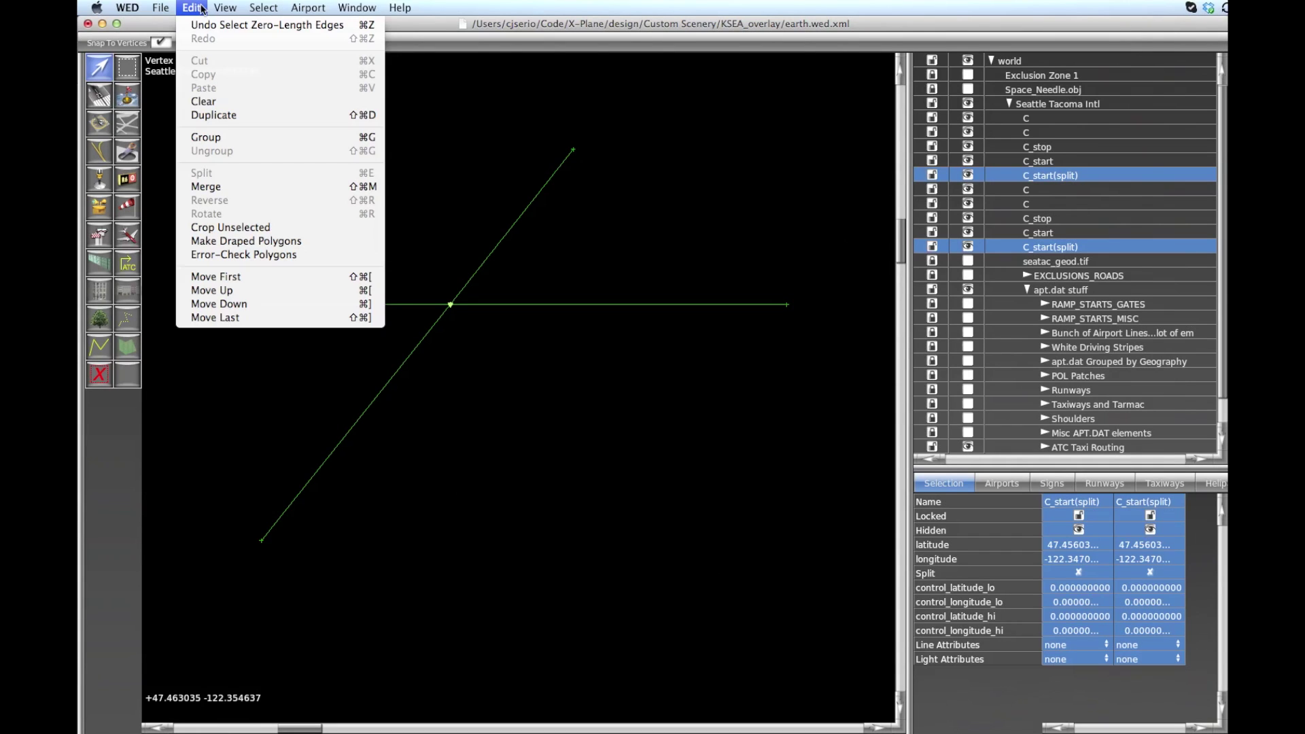
click(218, 192)
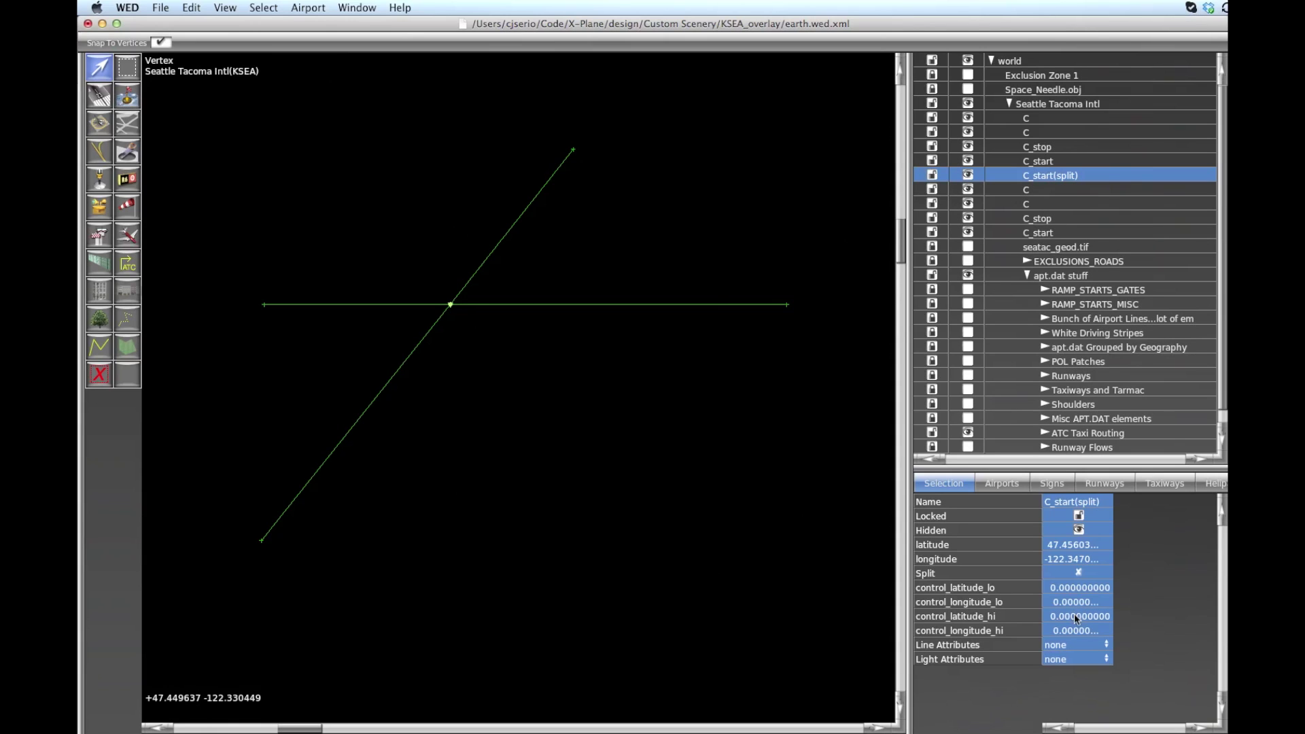
click(456, 362)
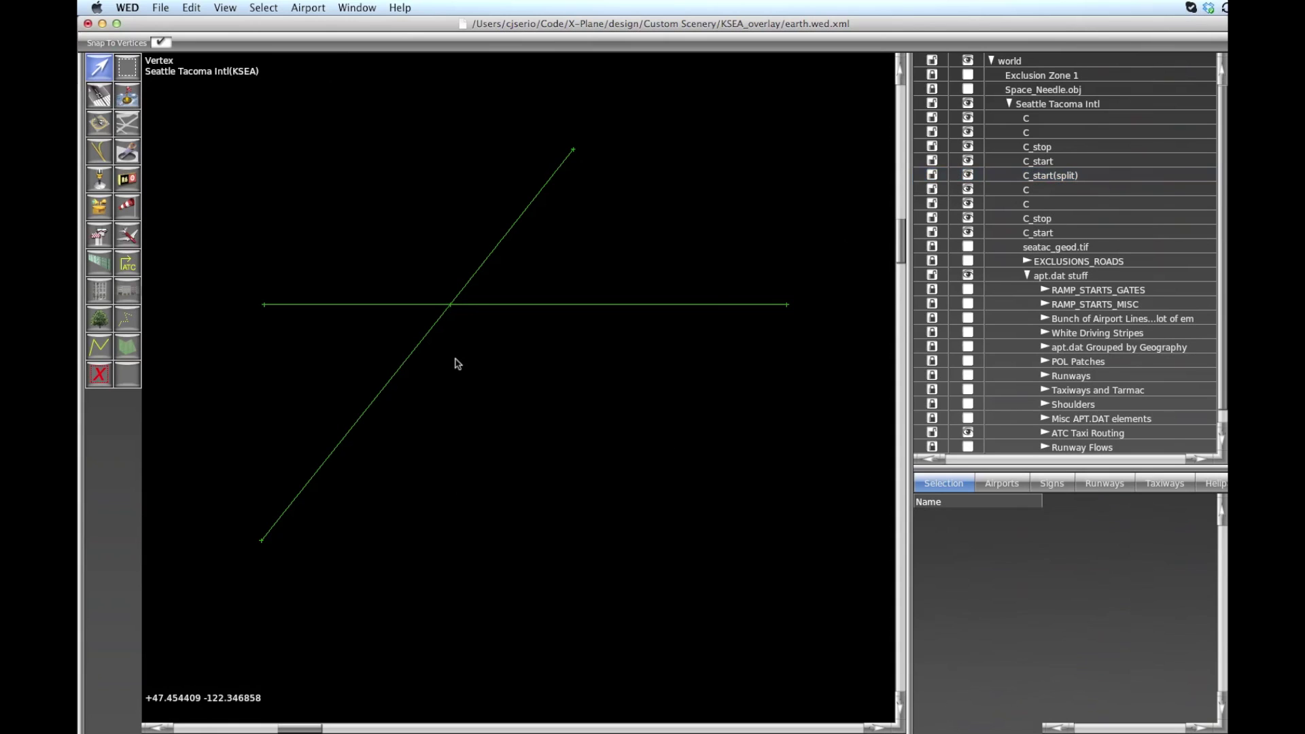
mouse_move(450, 306)
mouse_down()
mouse_move(483, 324)
mouse_move(458, 335)
mouse_move(493, 300)
mouse_move(450, 310)
mouse_move(463, 309)
mouse_up()
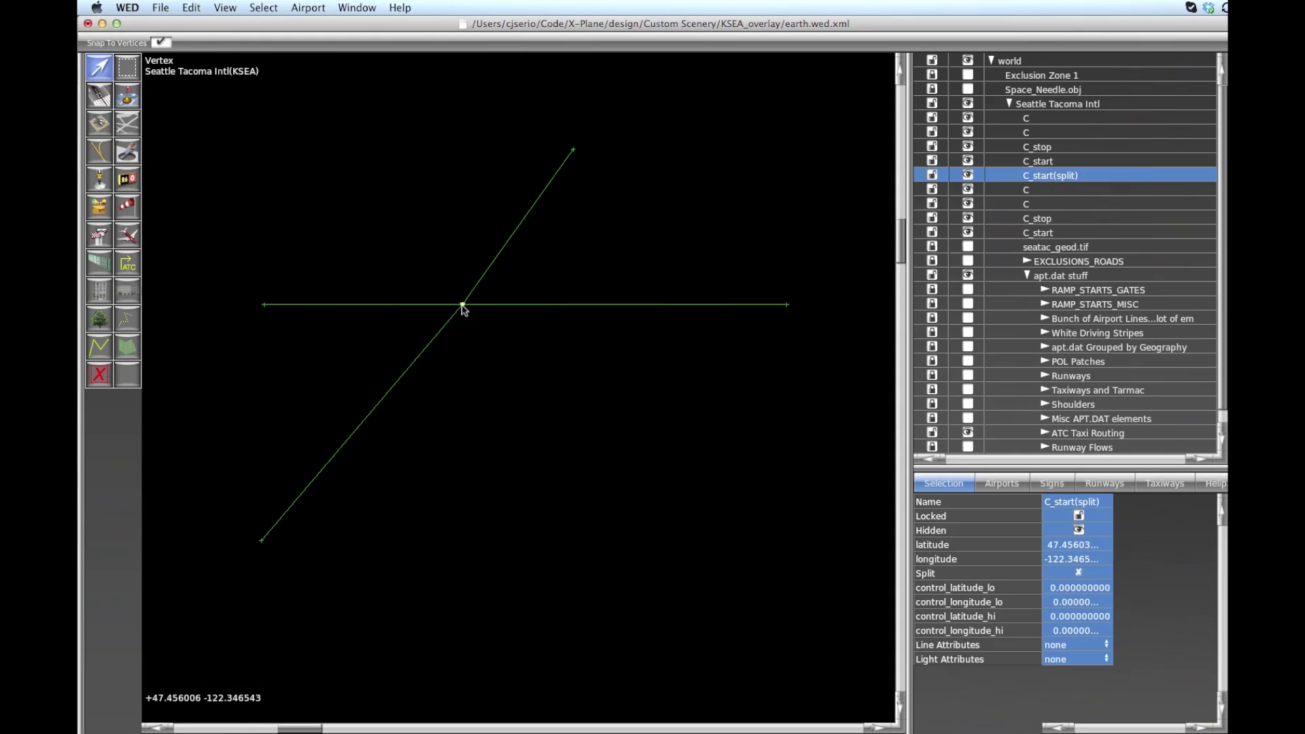
drag(463, 308, 454, 309)
click(462, 318)
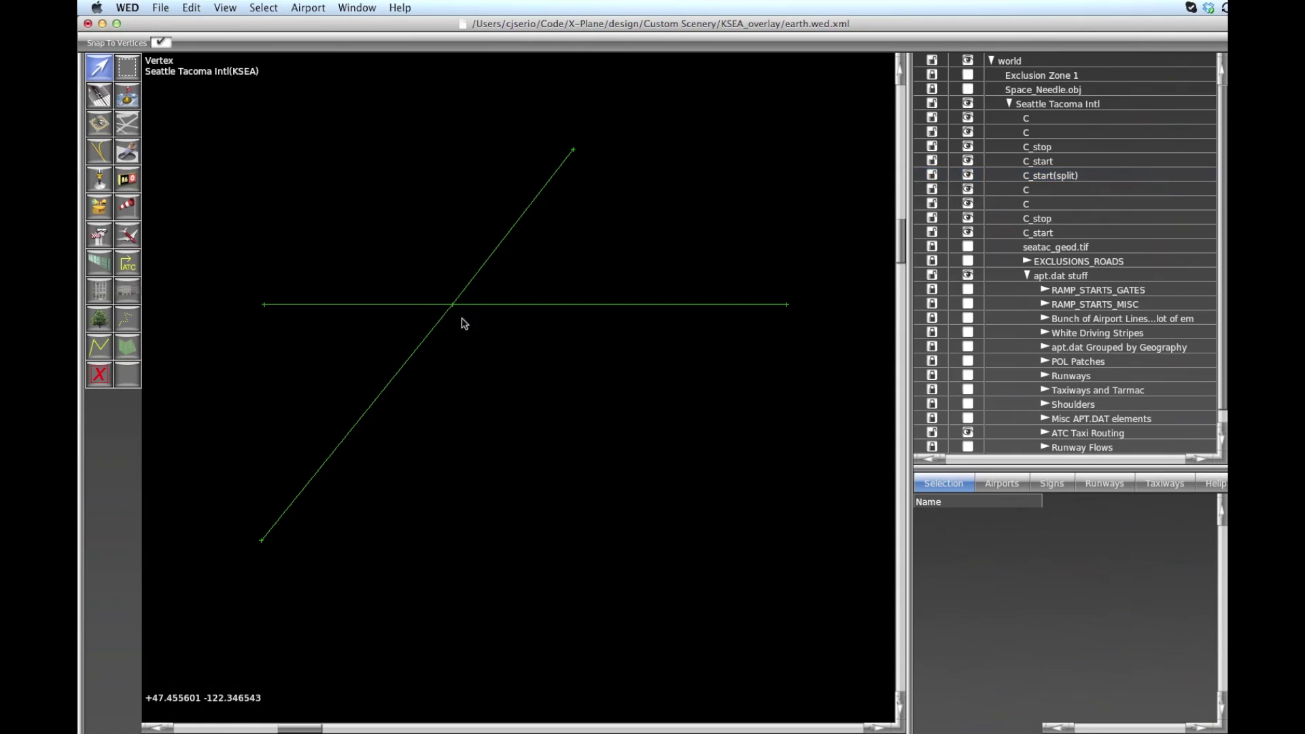
click(264, 8)
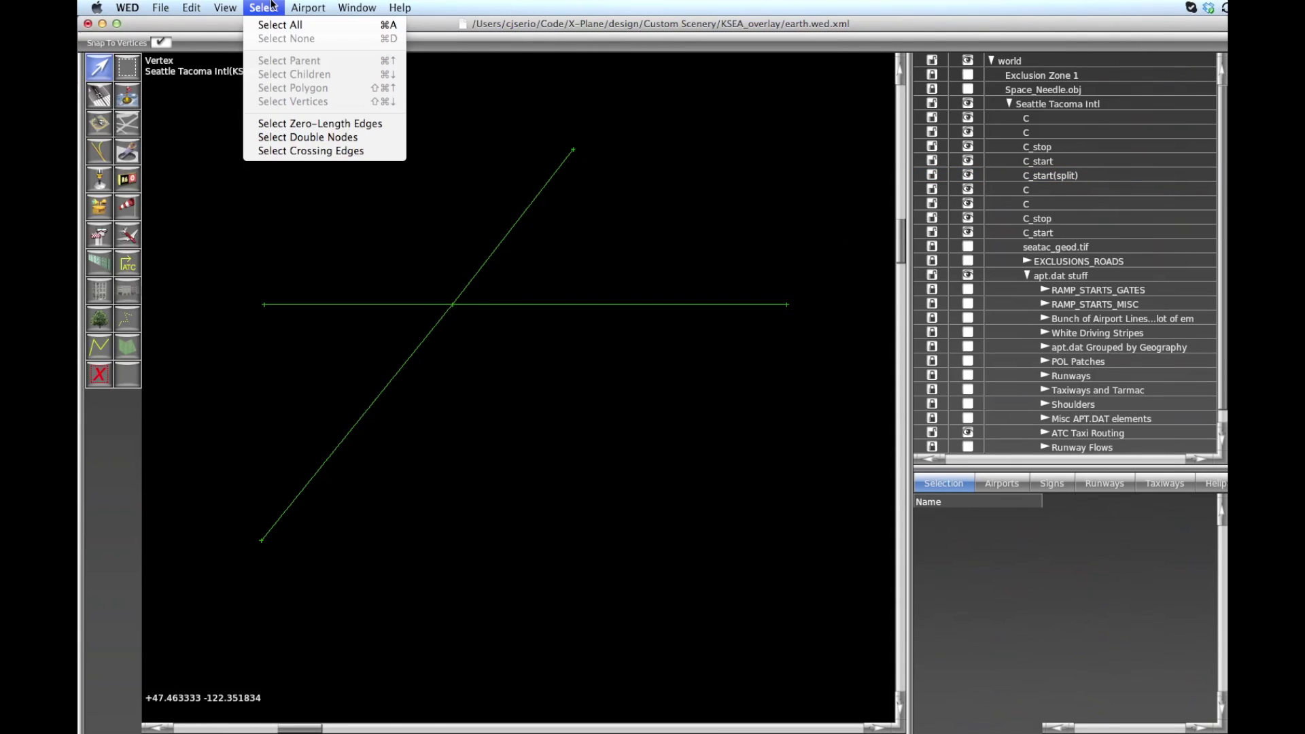
click(313, 124)
click(264, 7)
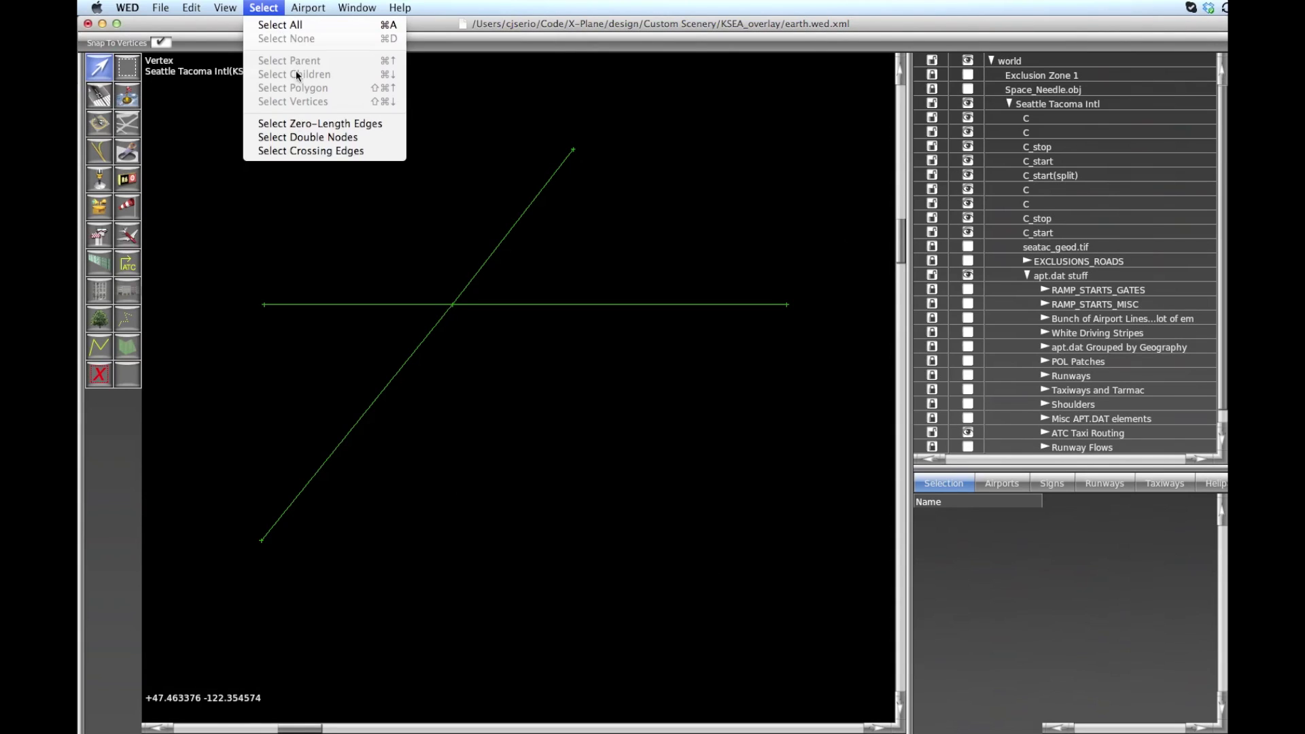
click(293, 142)
click(263, 7)
click(269, 151)
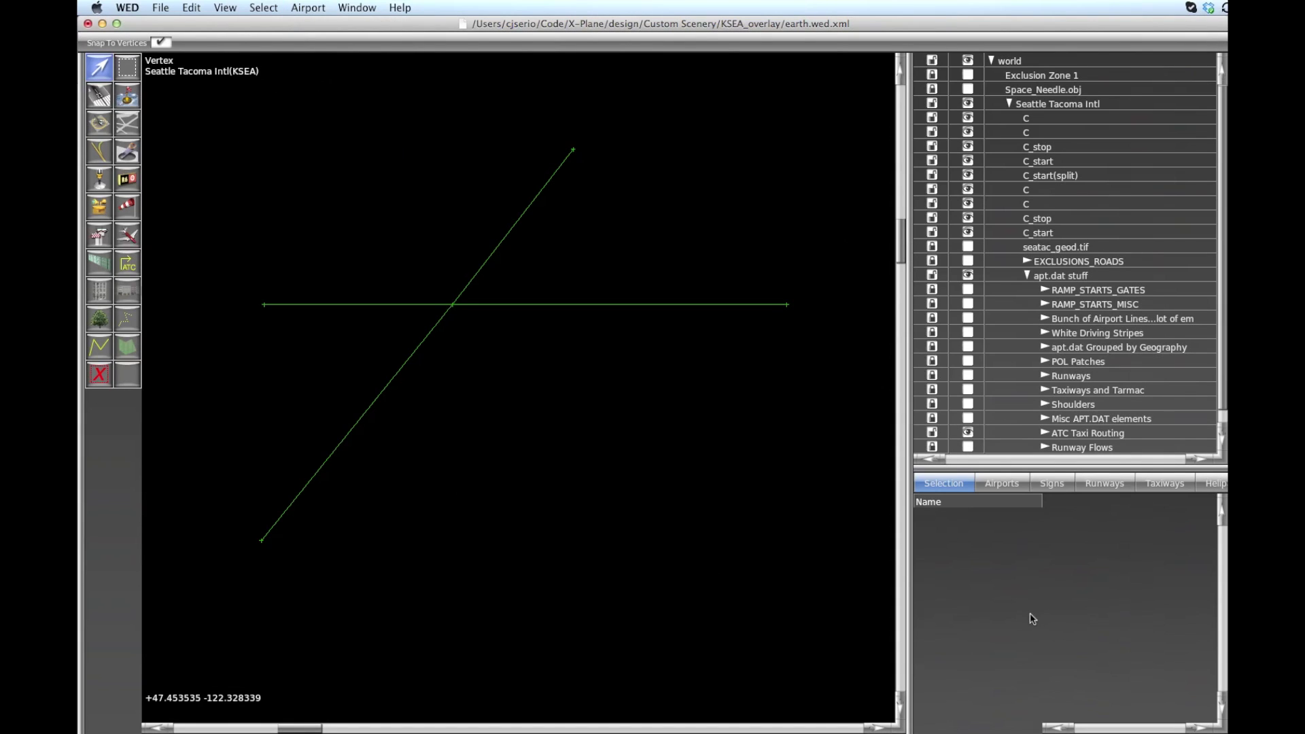